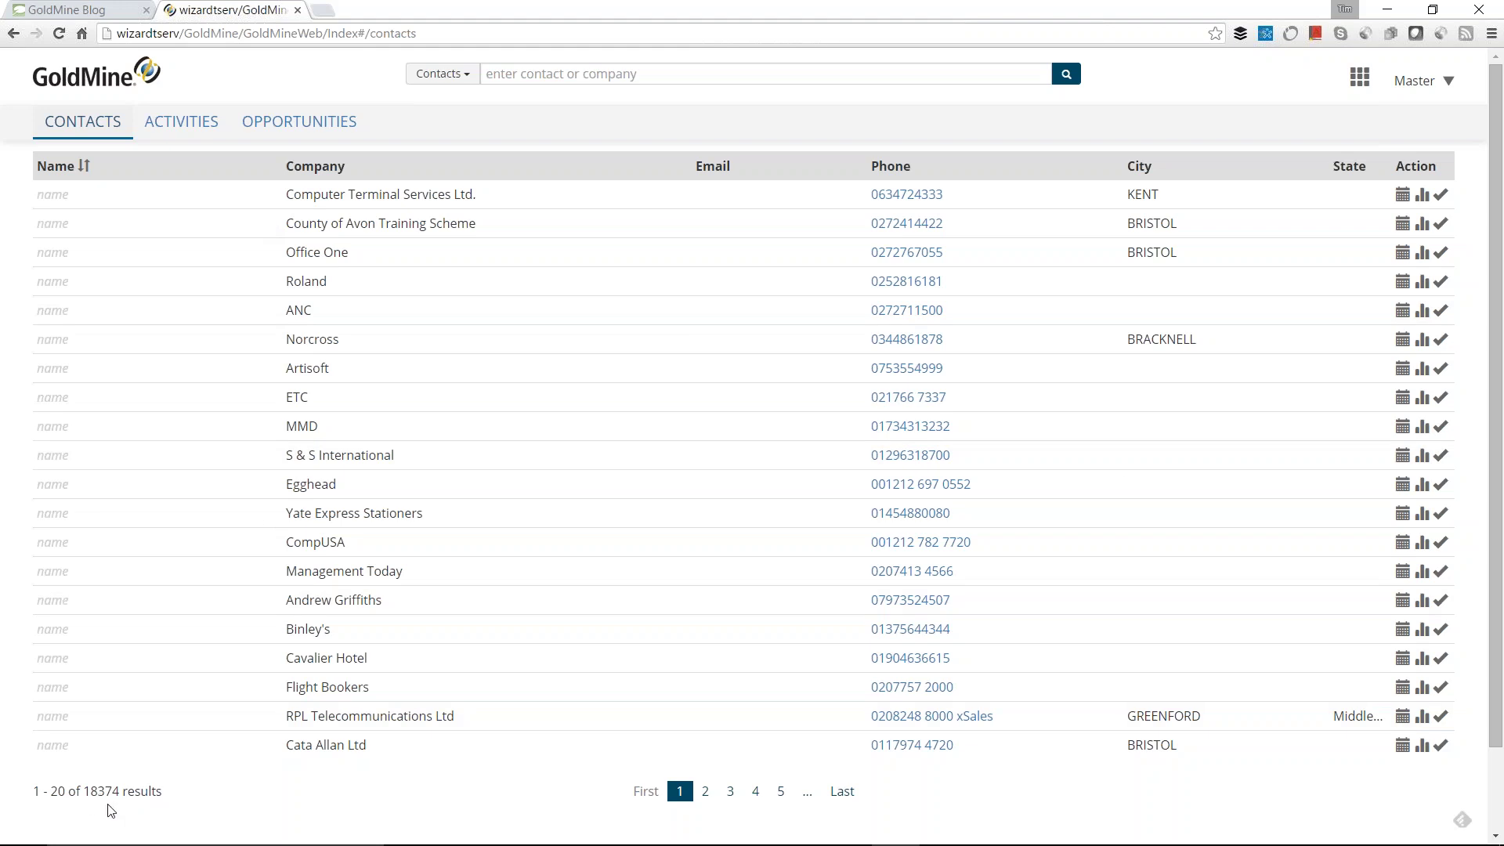
Step: Sort the contacts list ascending by Company, with blank-company contacts first
left_click(382, 172)
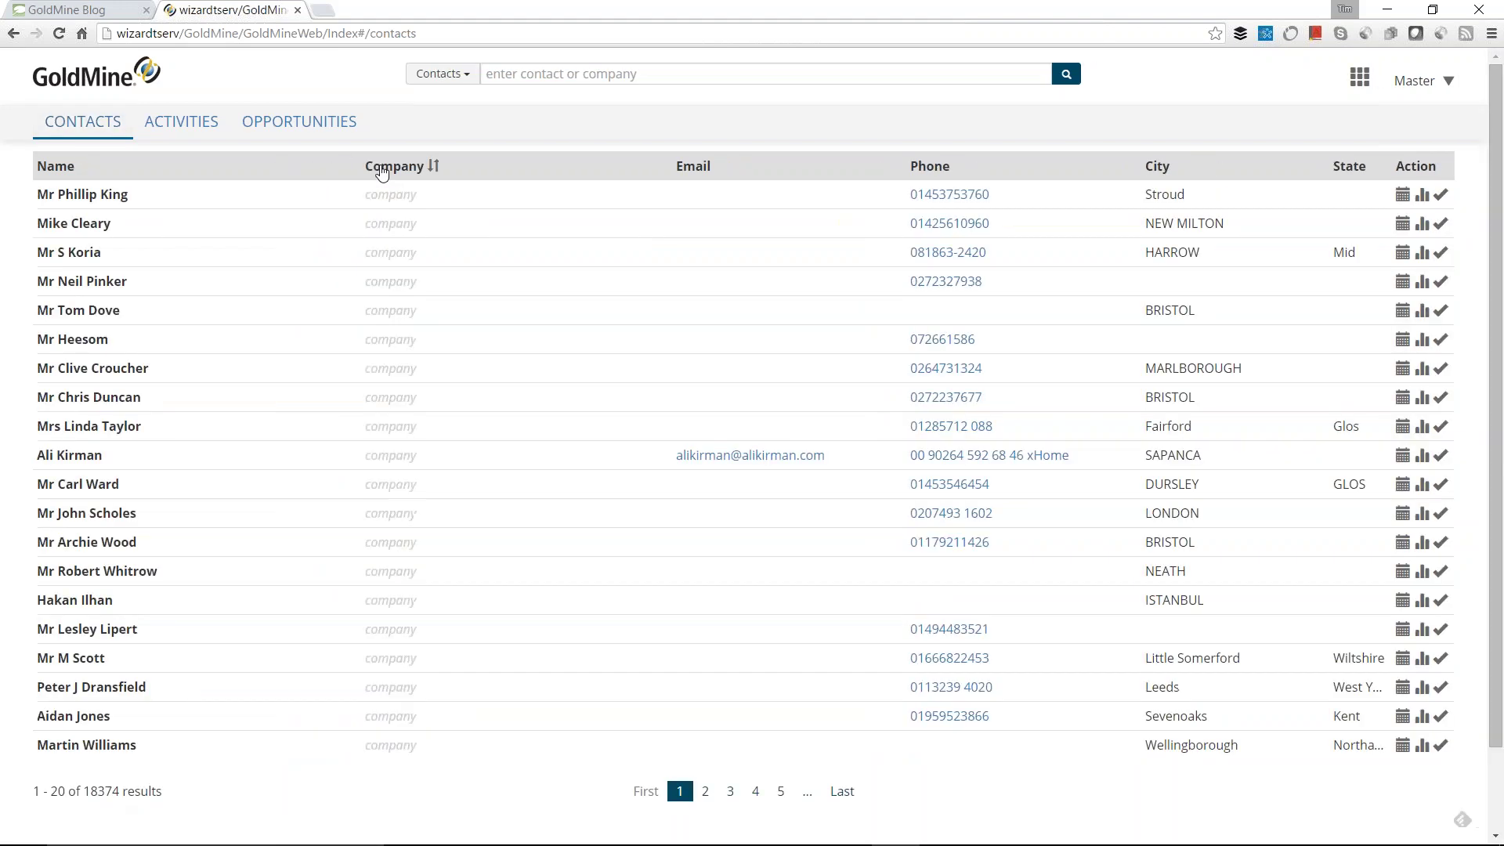
left_click(409, 177)
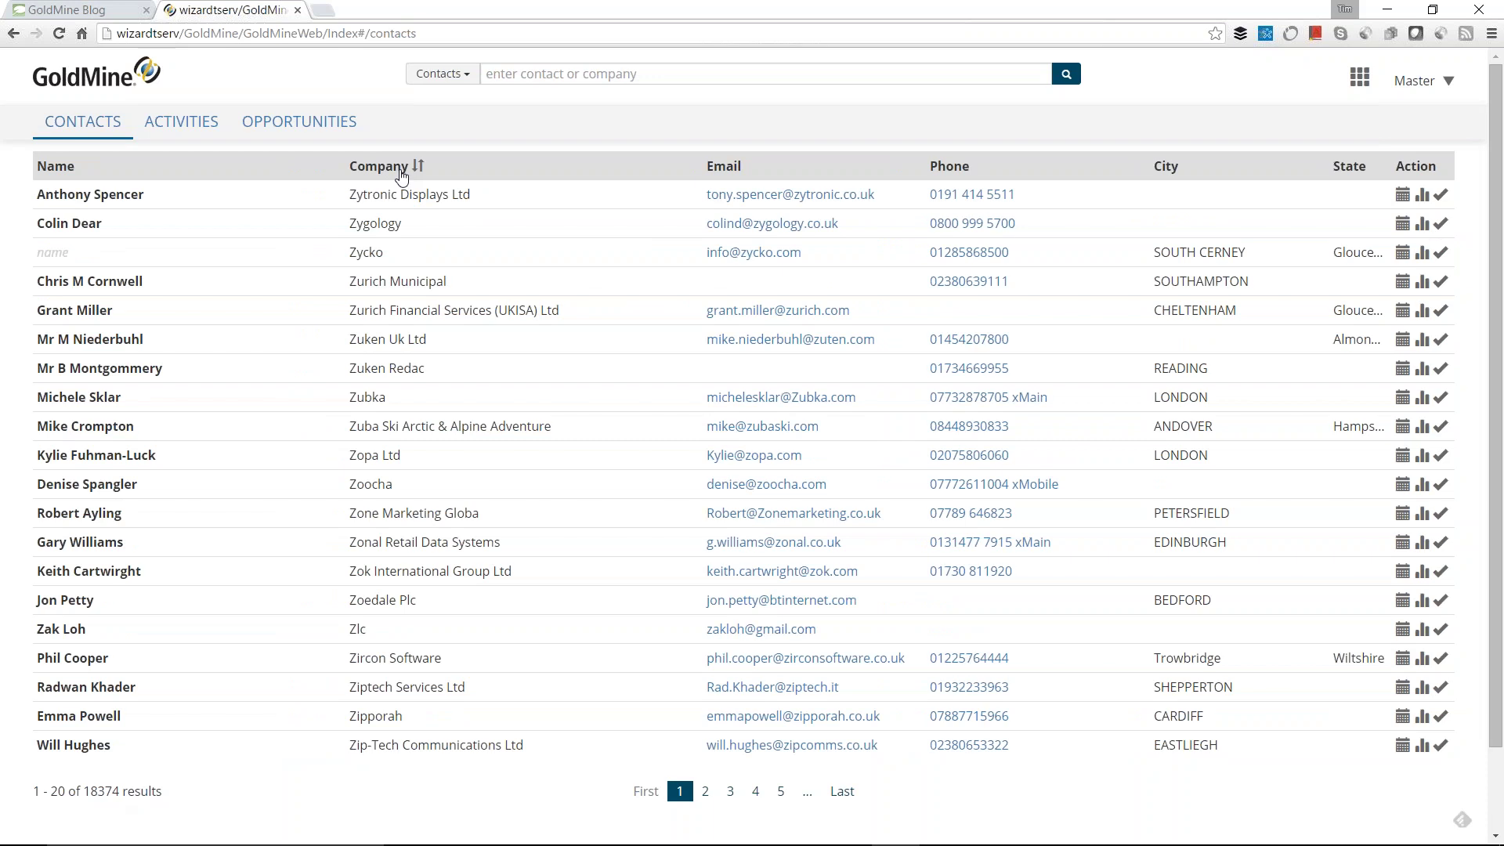
left_click(401, 174)
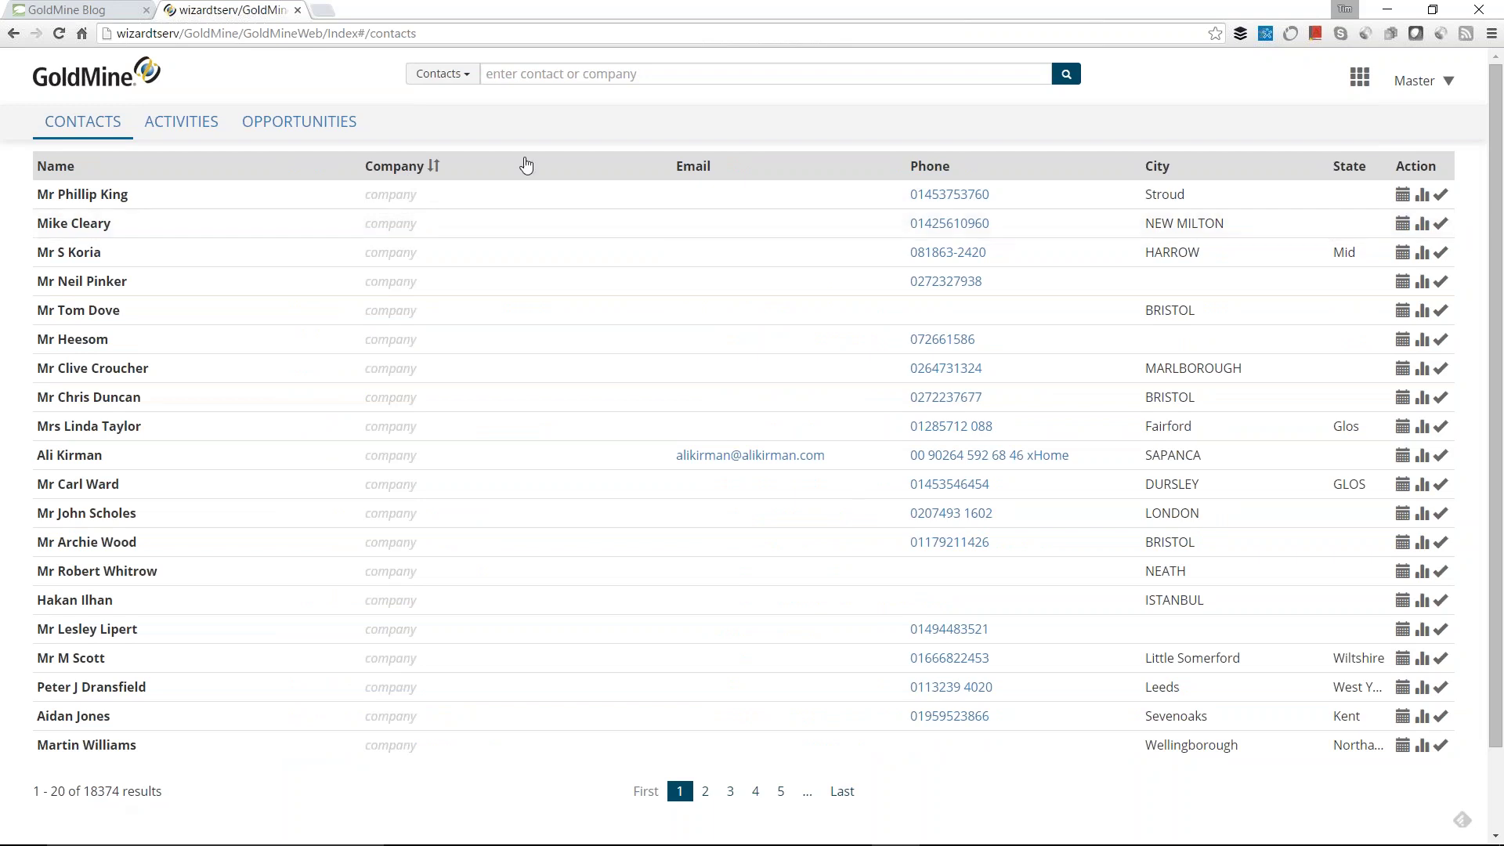
Step: Search for the Wizard Systems marketing director using the autofill suggestion and open their record
left_click(507, 73)
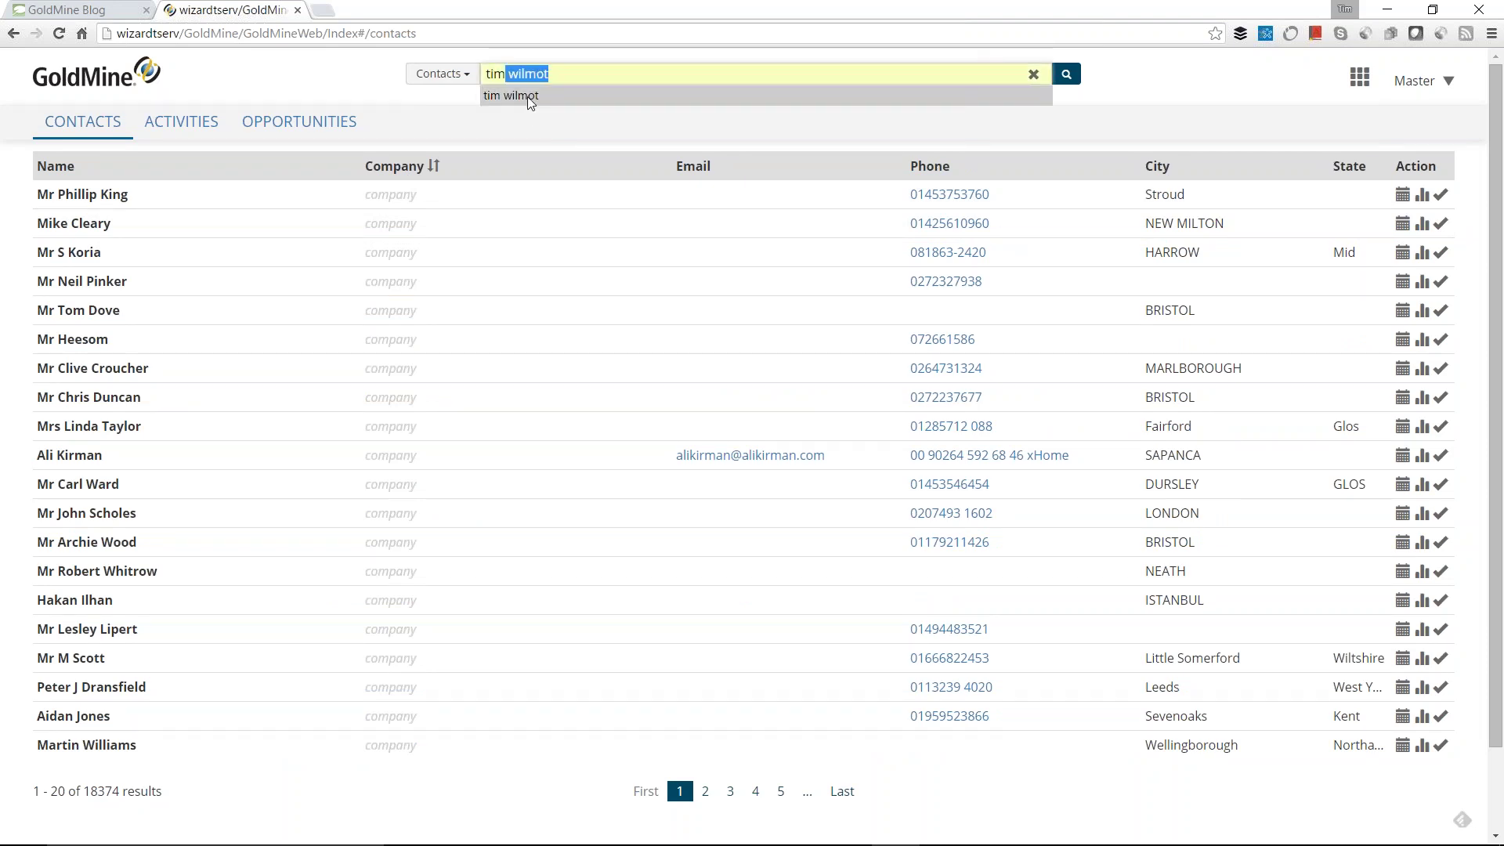
left_click(523, 98)
key("Return")
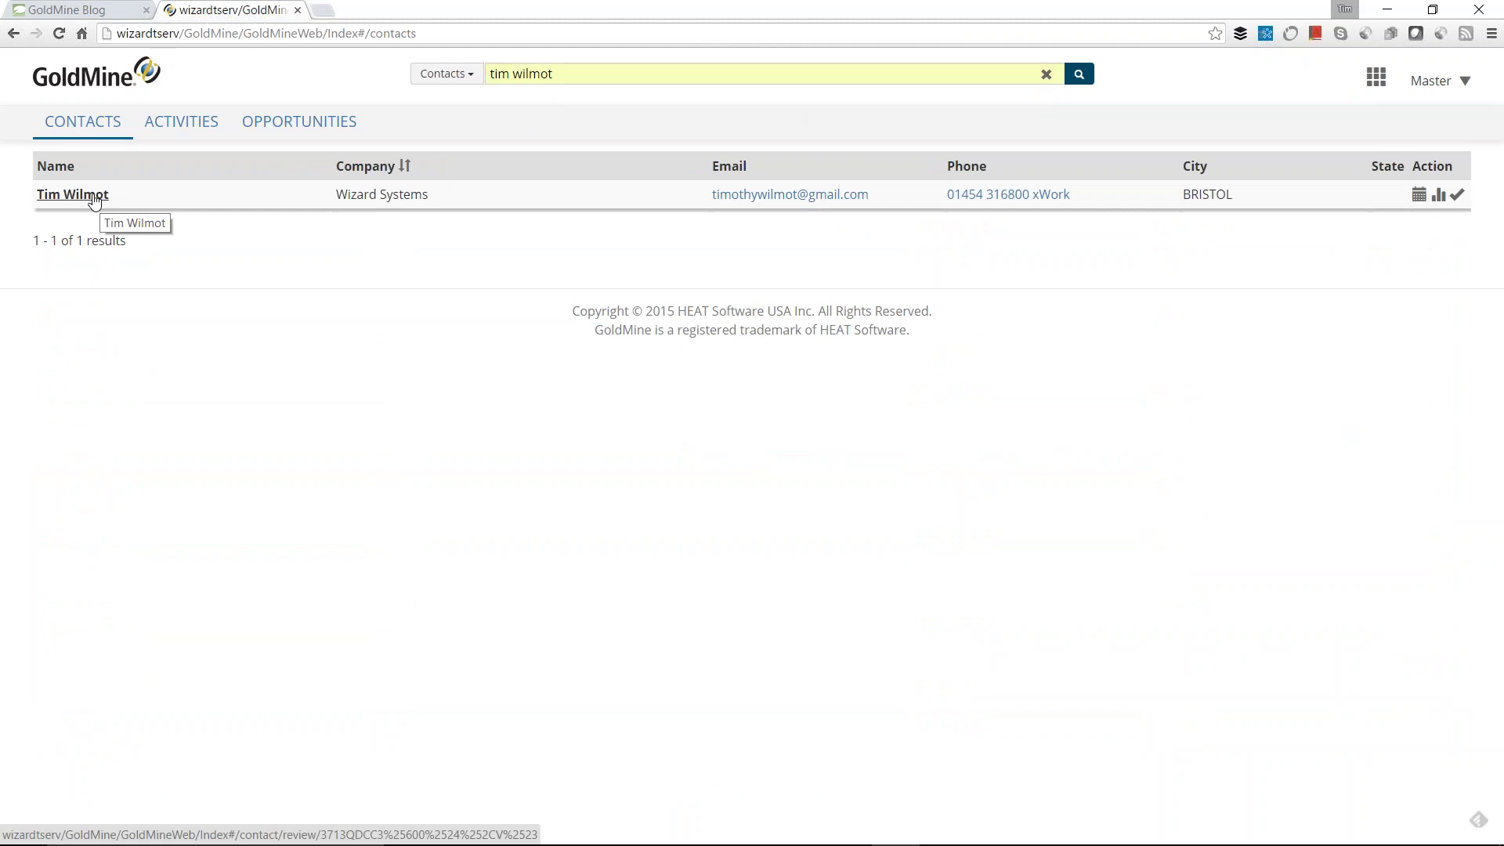
left_click(94, 199)
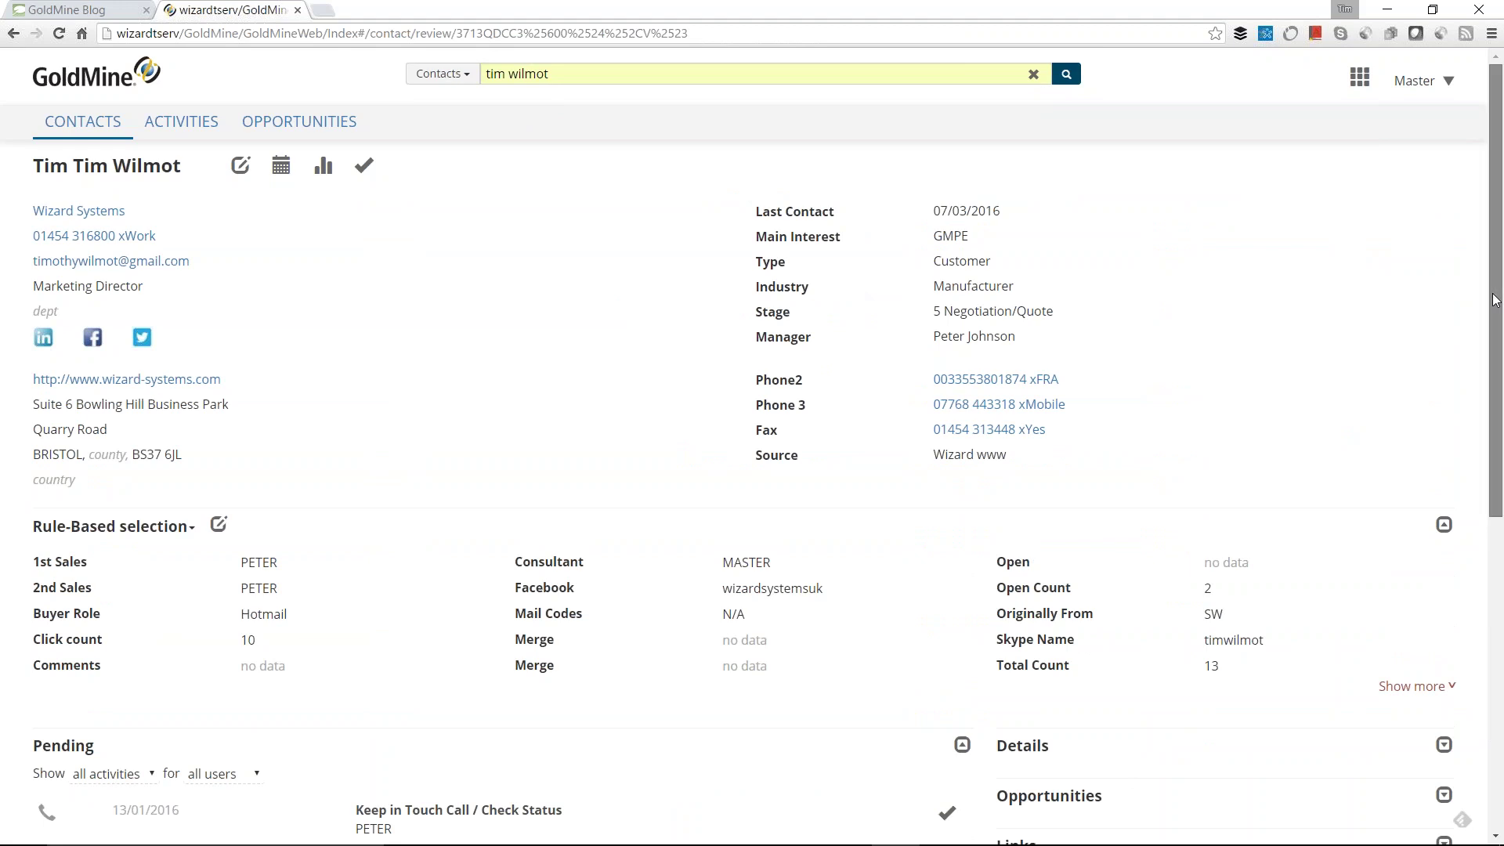
left_click_drag(1496, 300, 1495, 316)
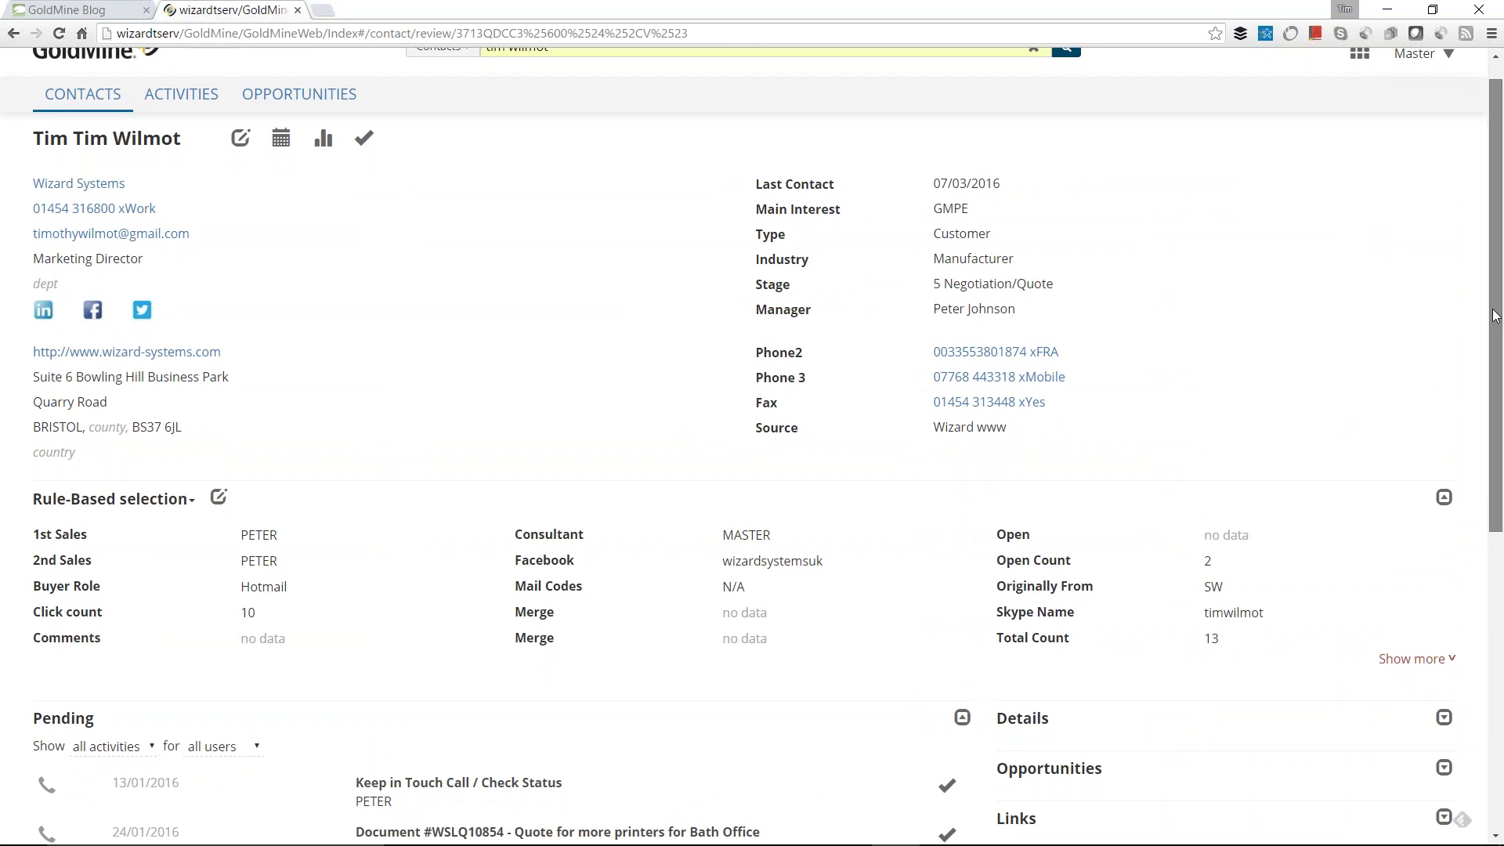
mouse_move(1494, 316)
left_mouse_down()
mouse_move(1496, 365)
mouse_move(1495, 316)
left_mouse_up()
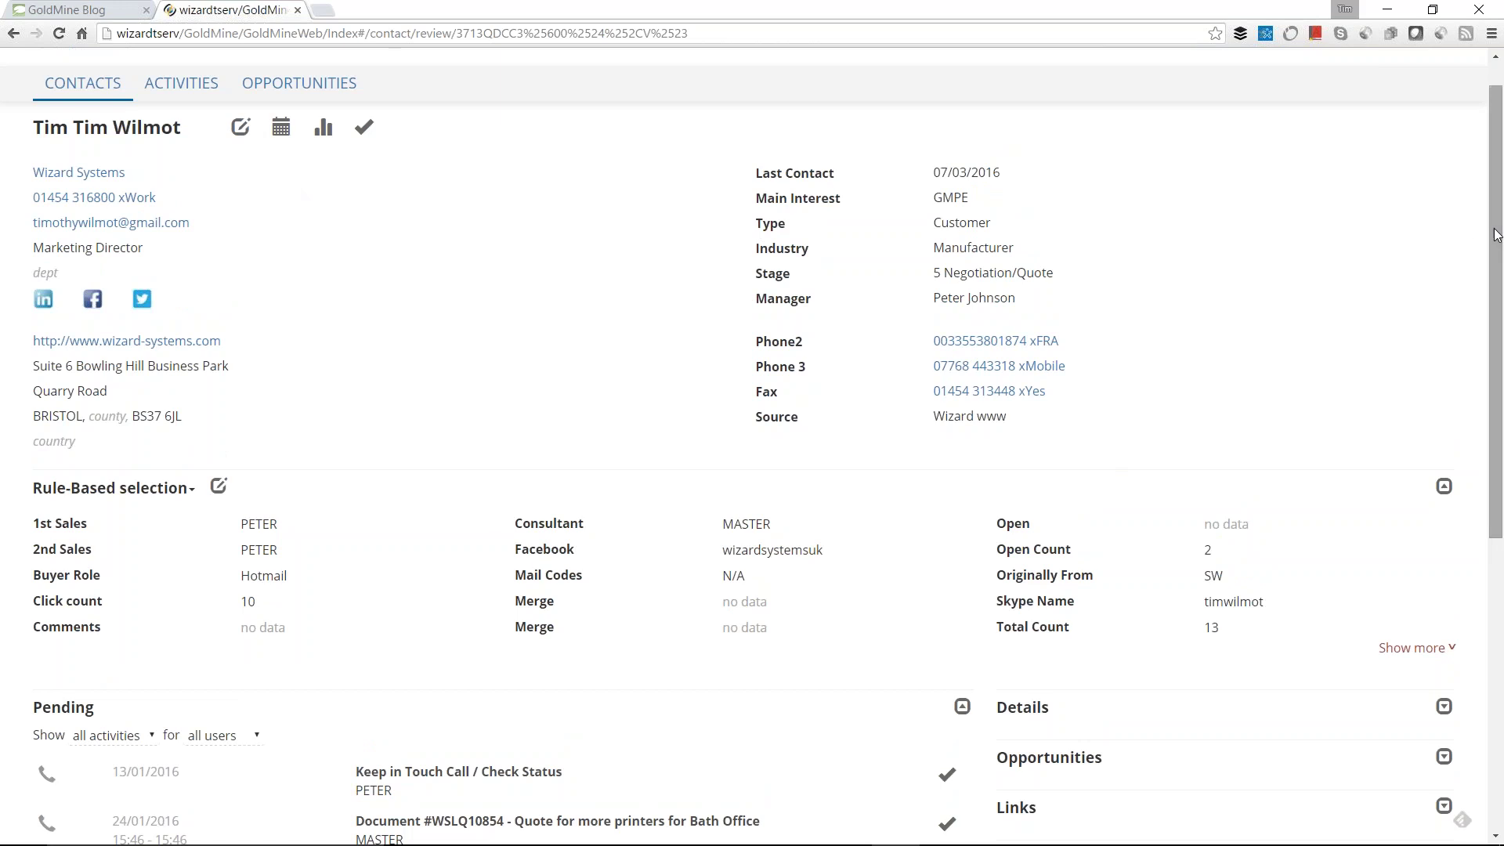
scroll(1493, 231, "down", 1)
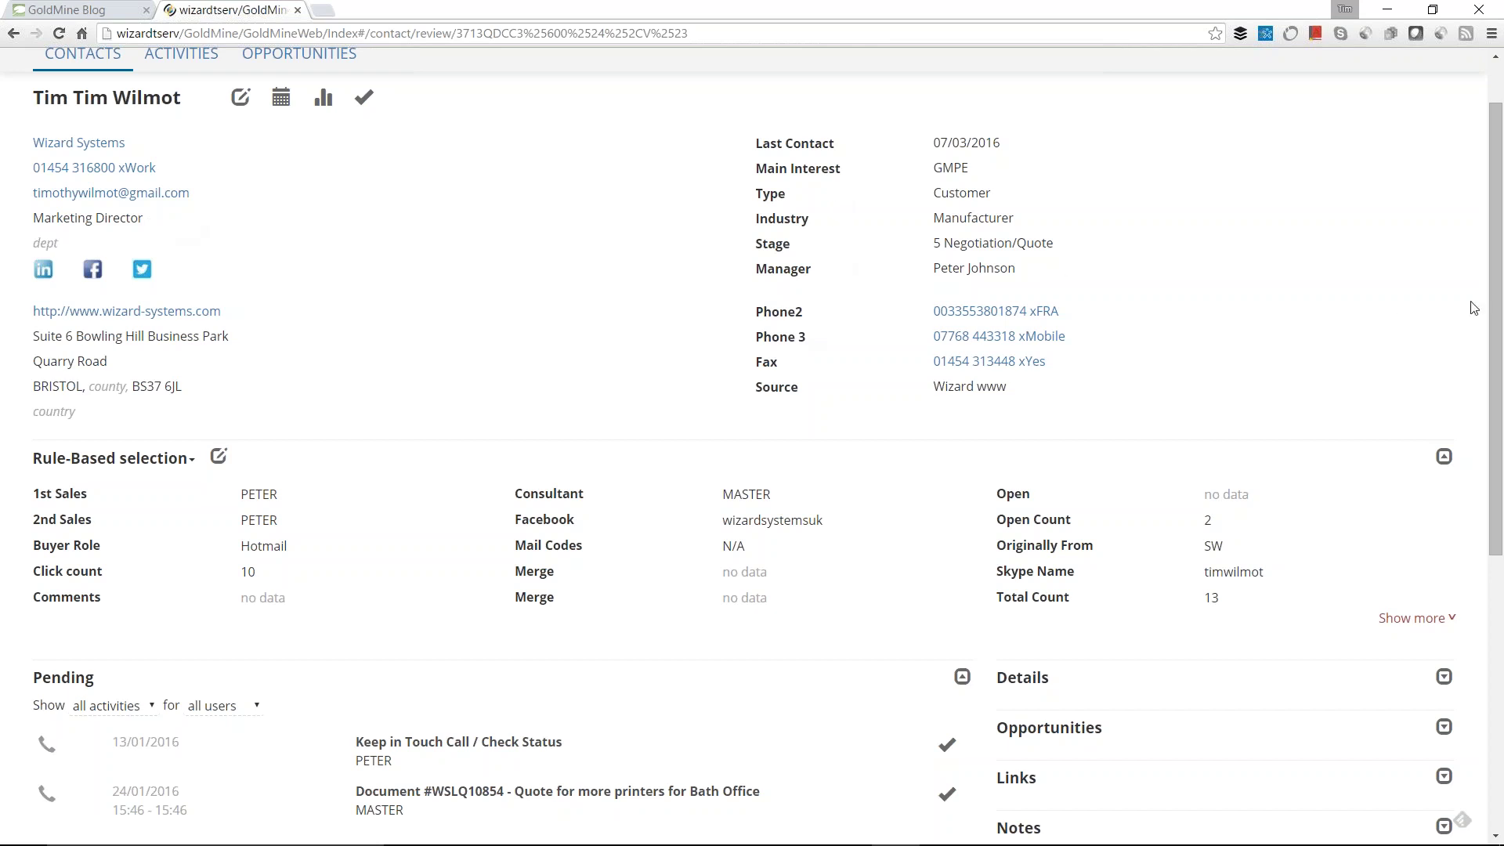
left_click_drag(1491, 320, 1492, 383)
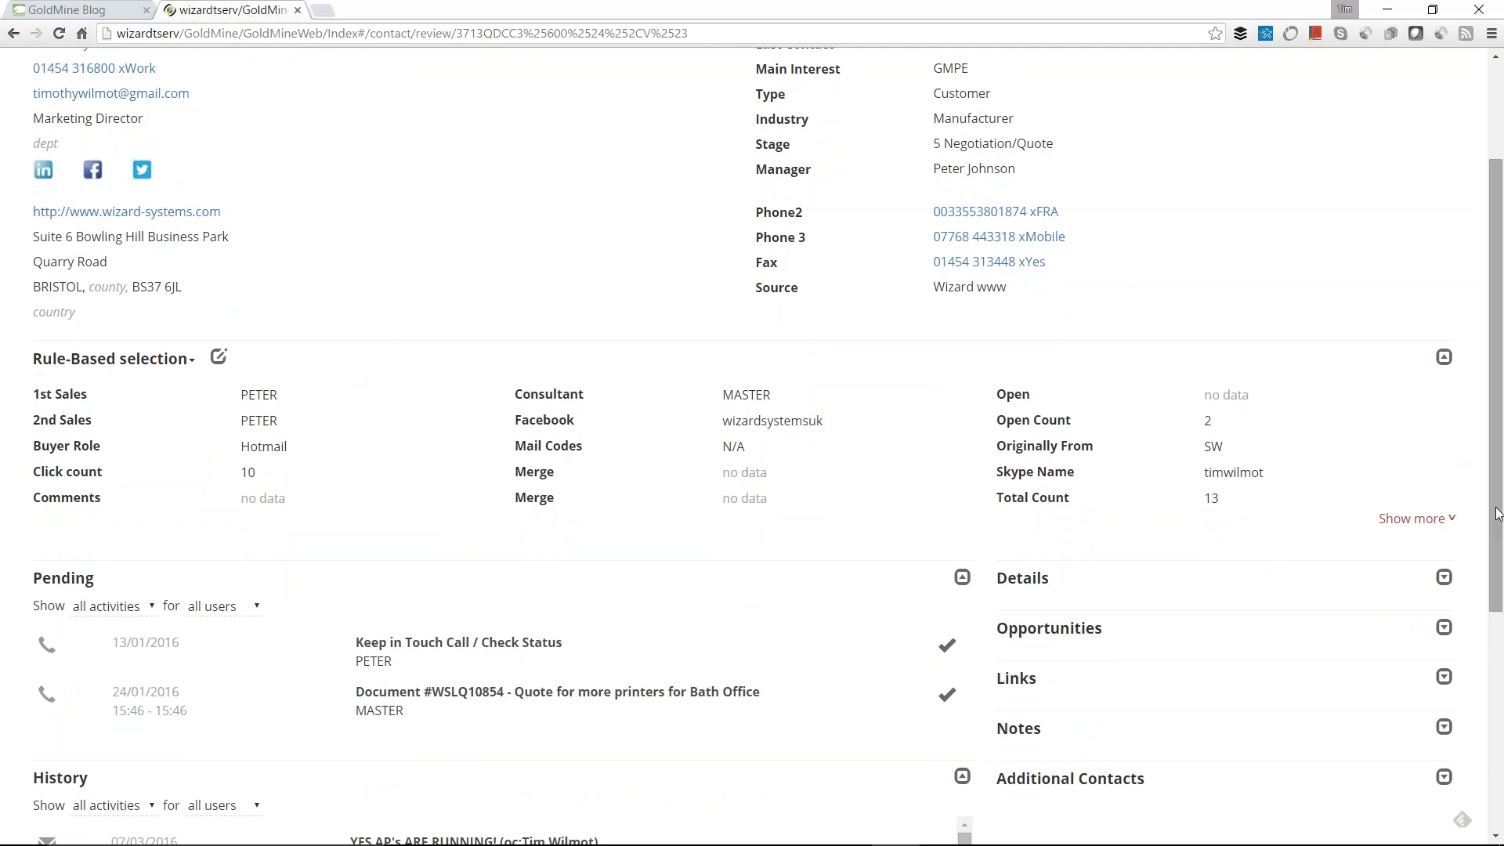
left_click_drag(1491, 519, 1481, 655)
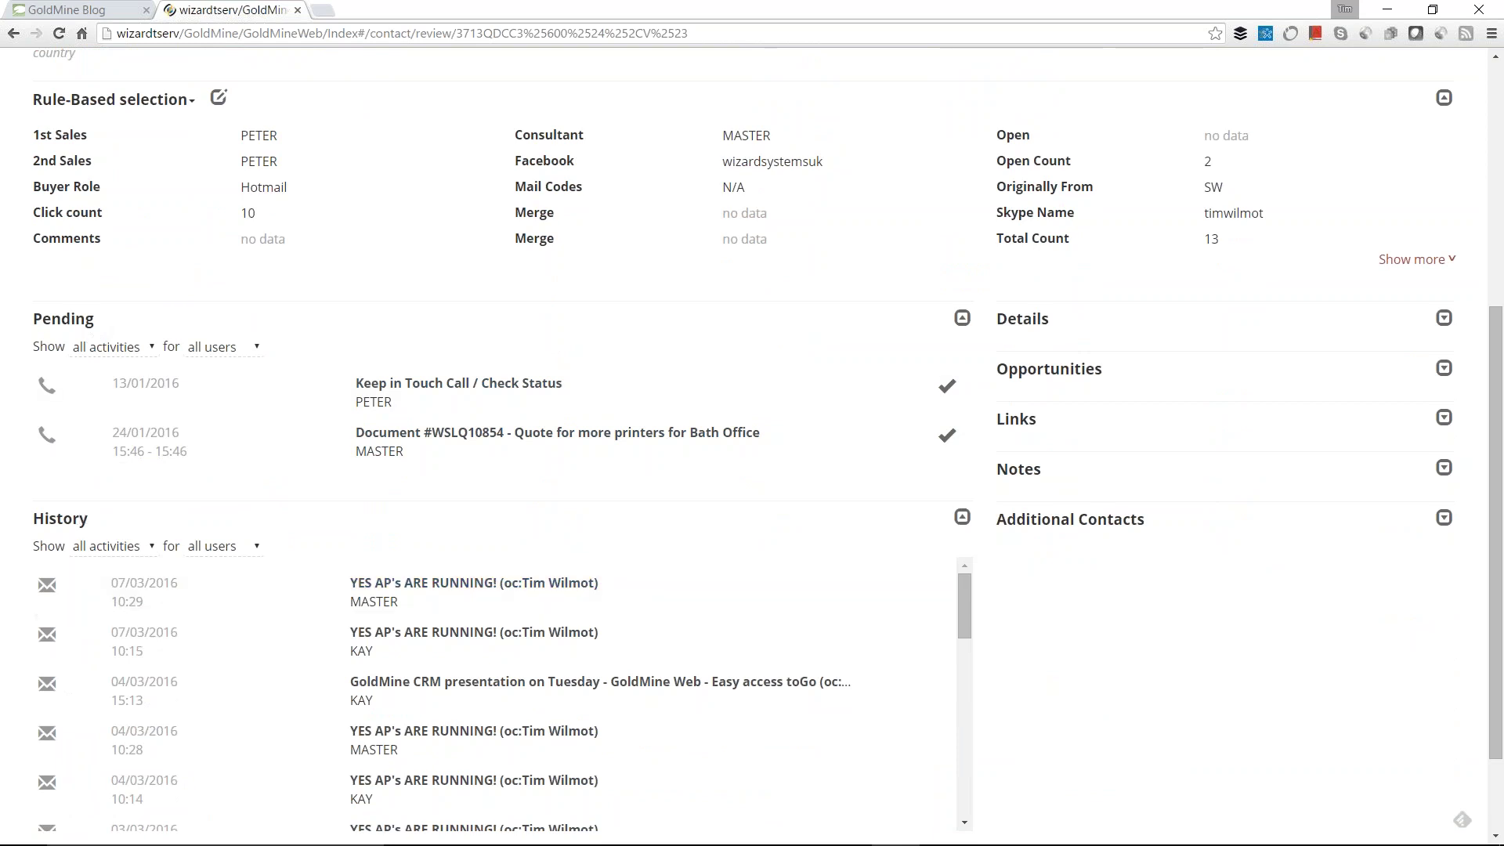
mouse_move(965, 605)
left_mouse_down()
mouse_move(960, 636)
mouse_move(960, 610)
left_mouse_up()
Step: Preview Opportunities and Additional Contacts, then expand Links to list the quotes and Purchase Order
left_click(1444, 369)
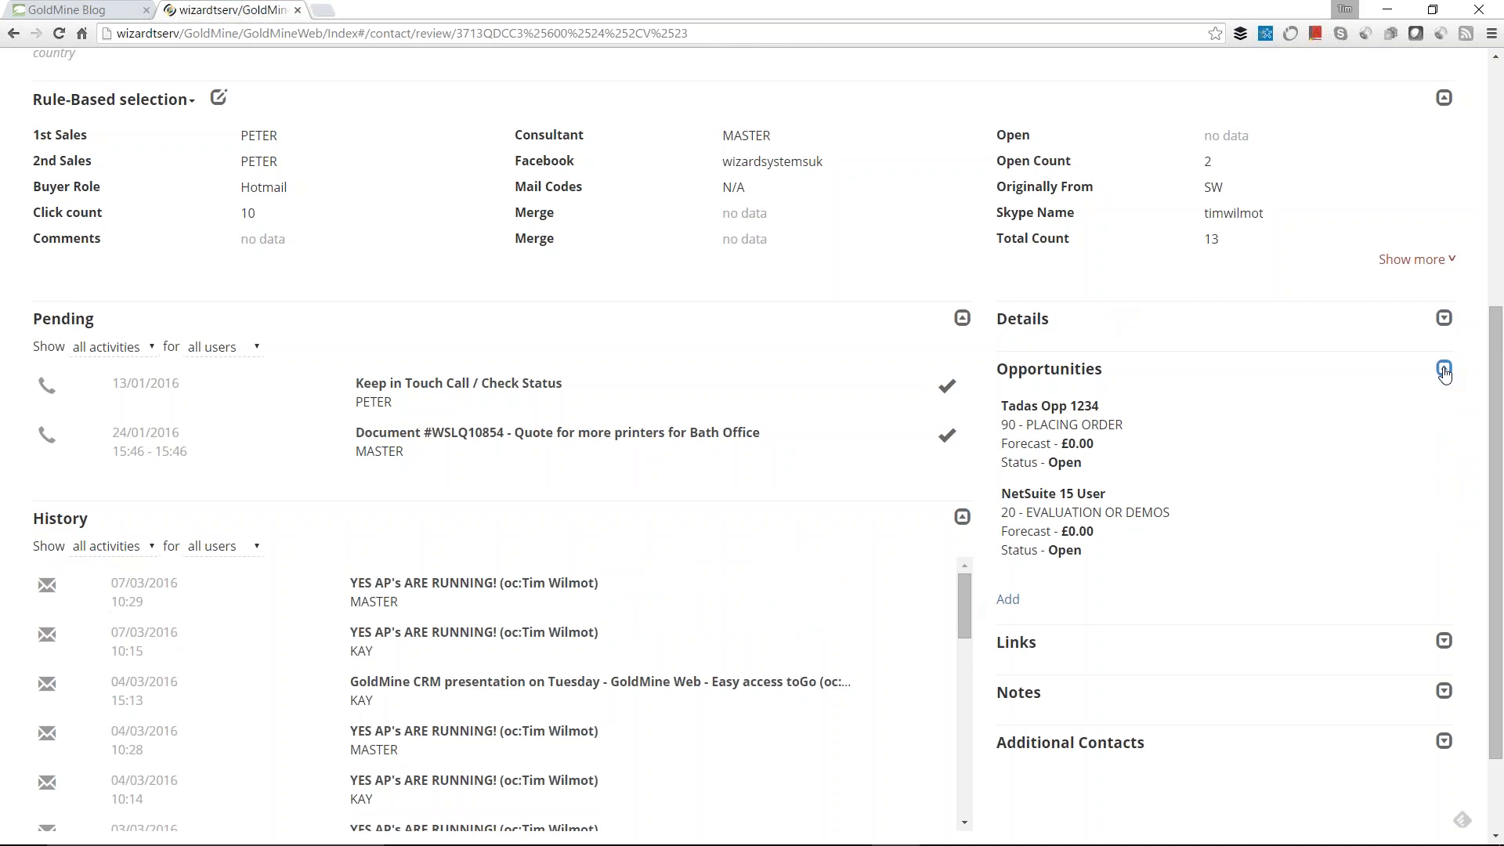
left_click(1444, 369)
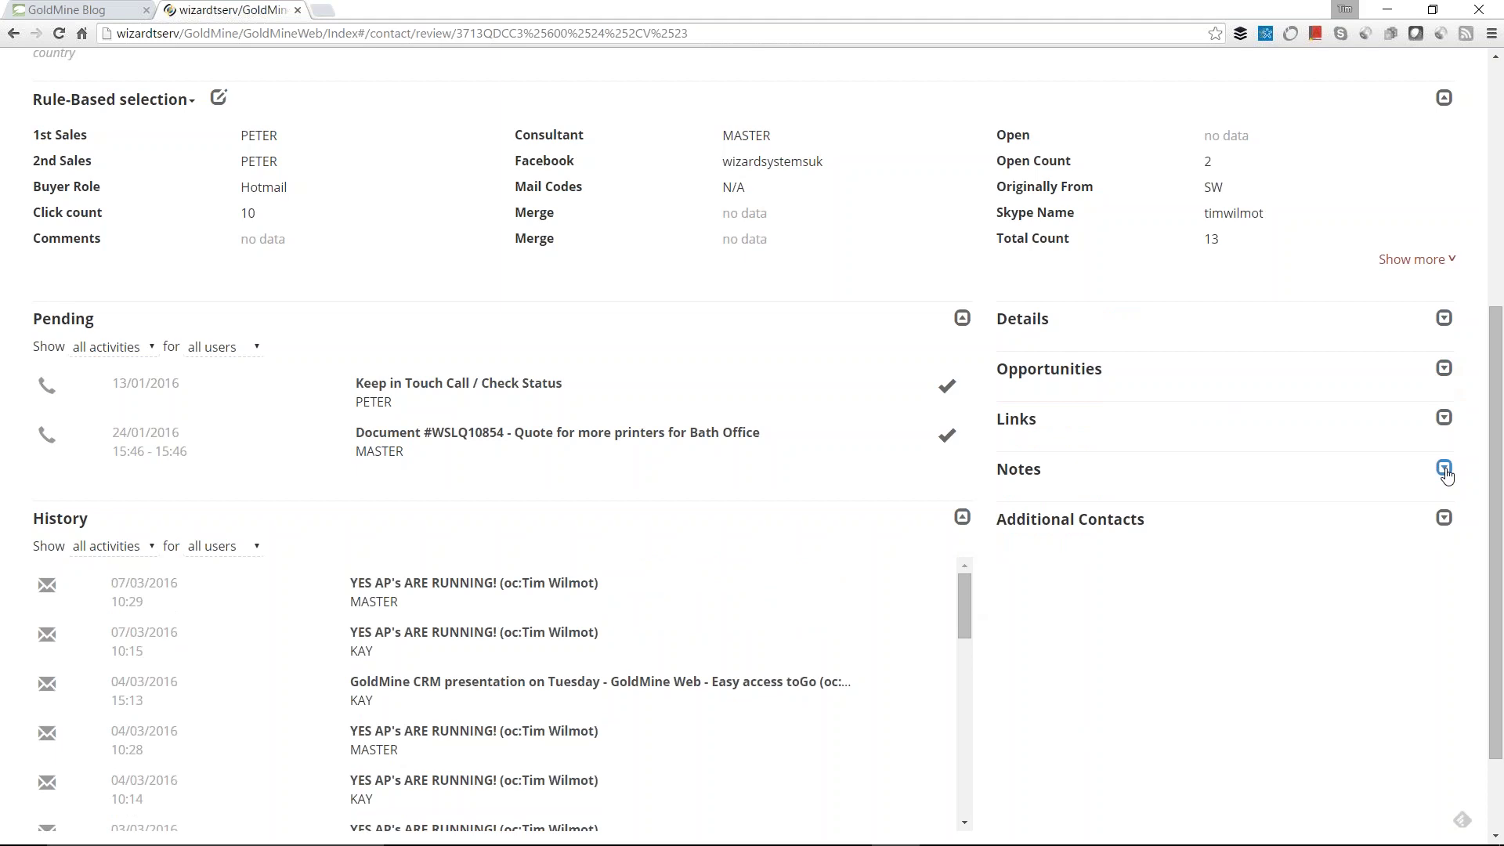
left_click(1444, 519)
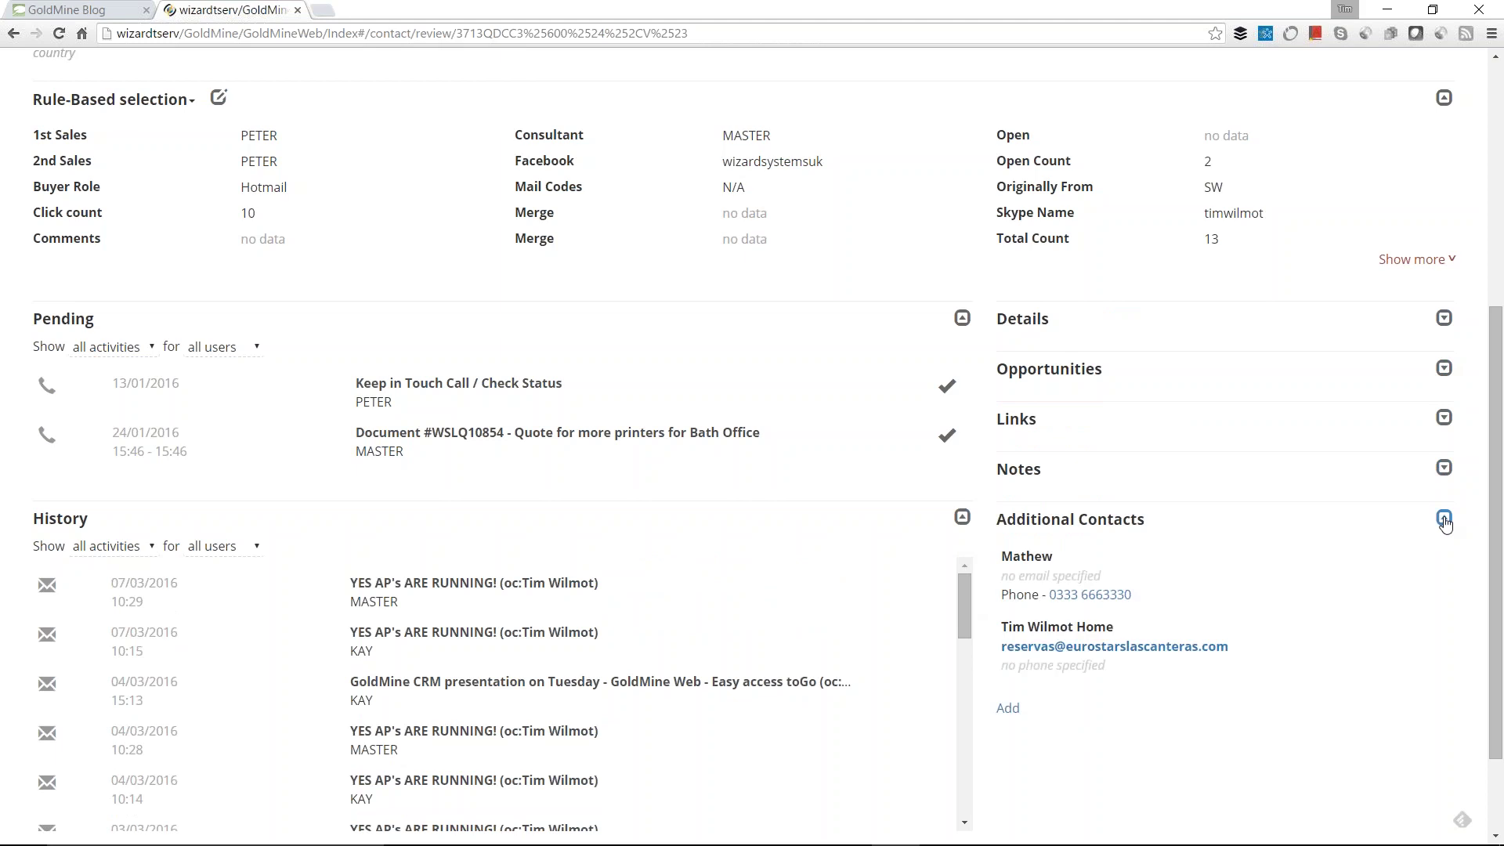
left_click(1444, 520)
left_click(1444, 418)
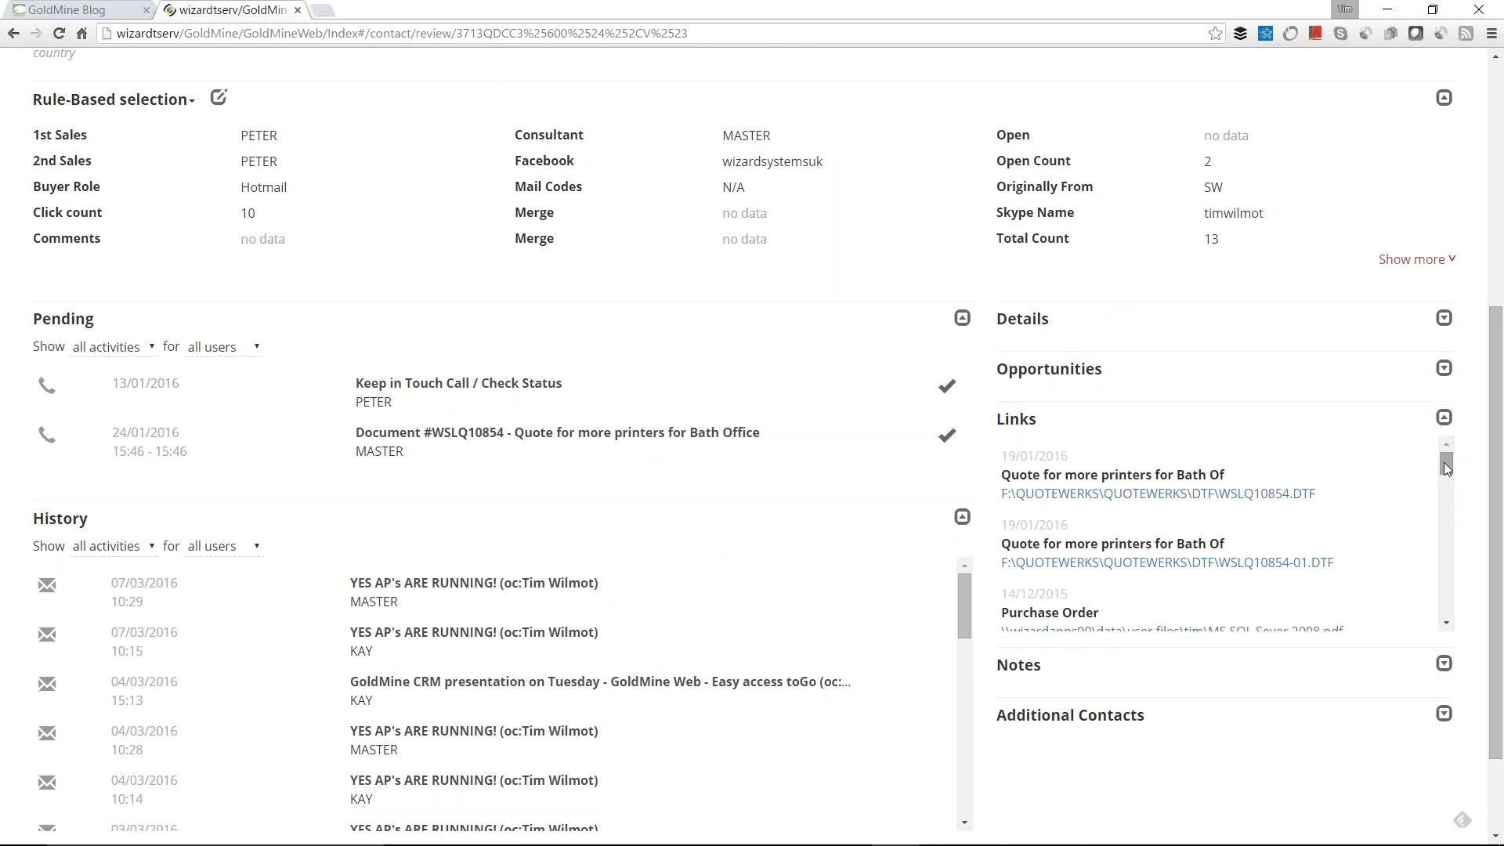
Step: Download the Purchase Order 'MS SQL Sever 2008.pdf' from Links and open it
left_click_drag(1446, 465, 1446, 470)
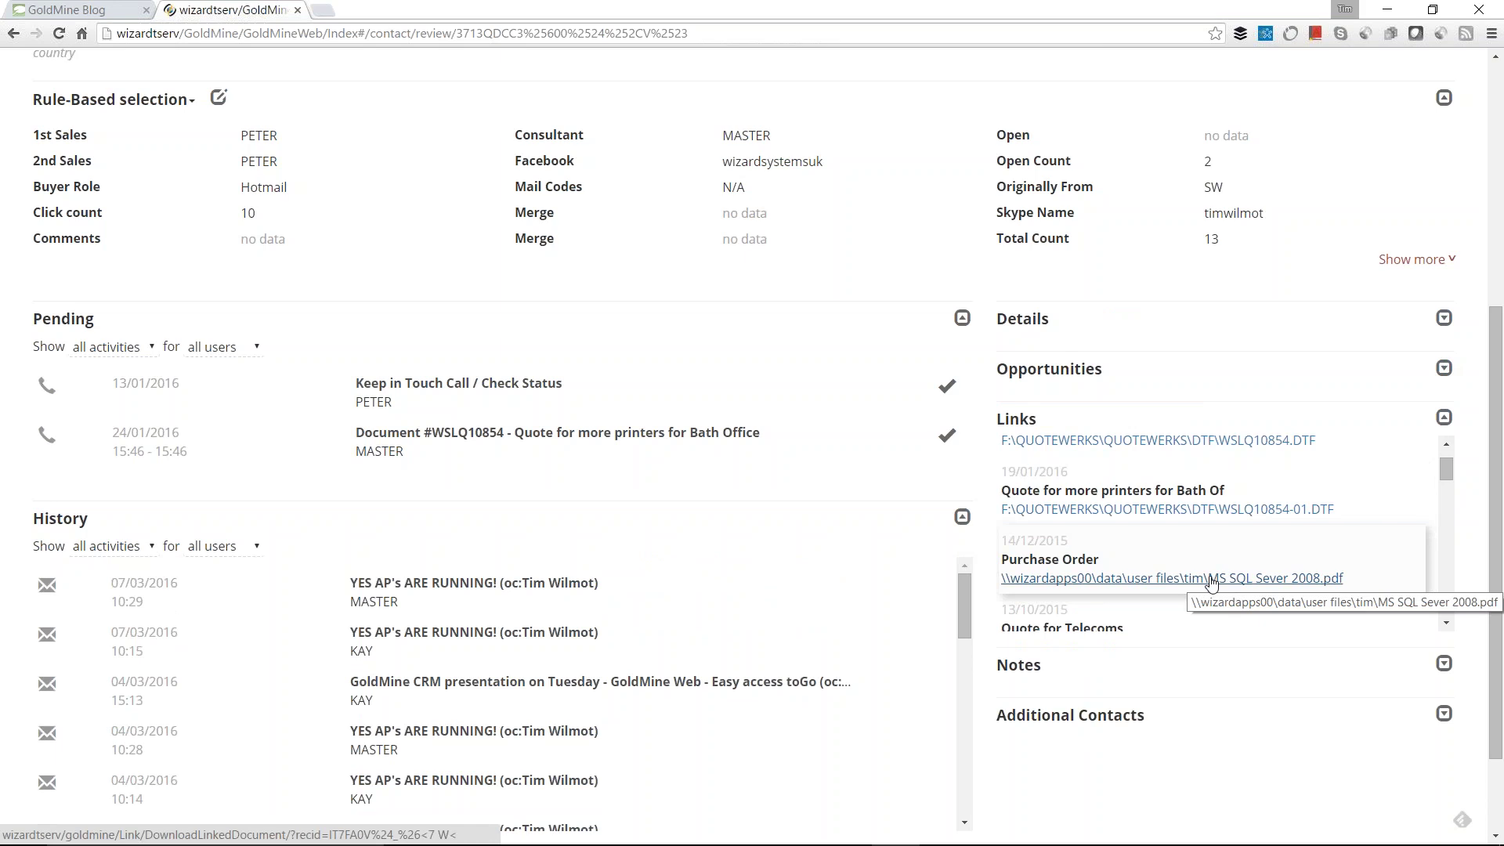
left_click(1211, 580)
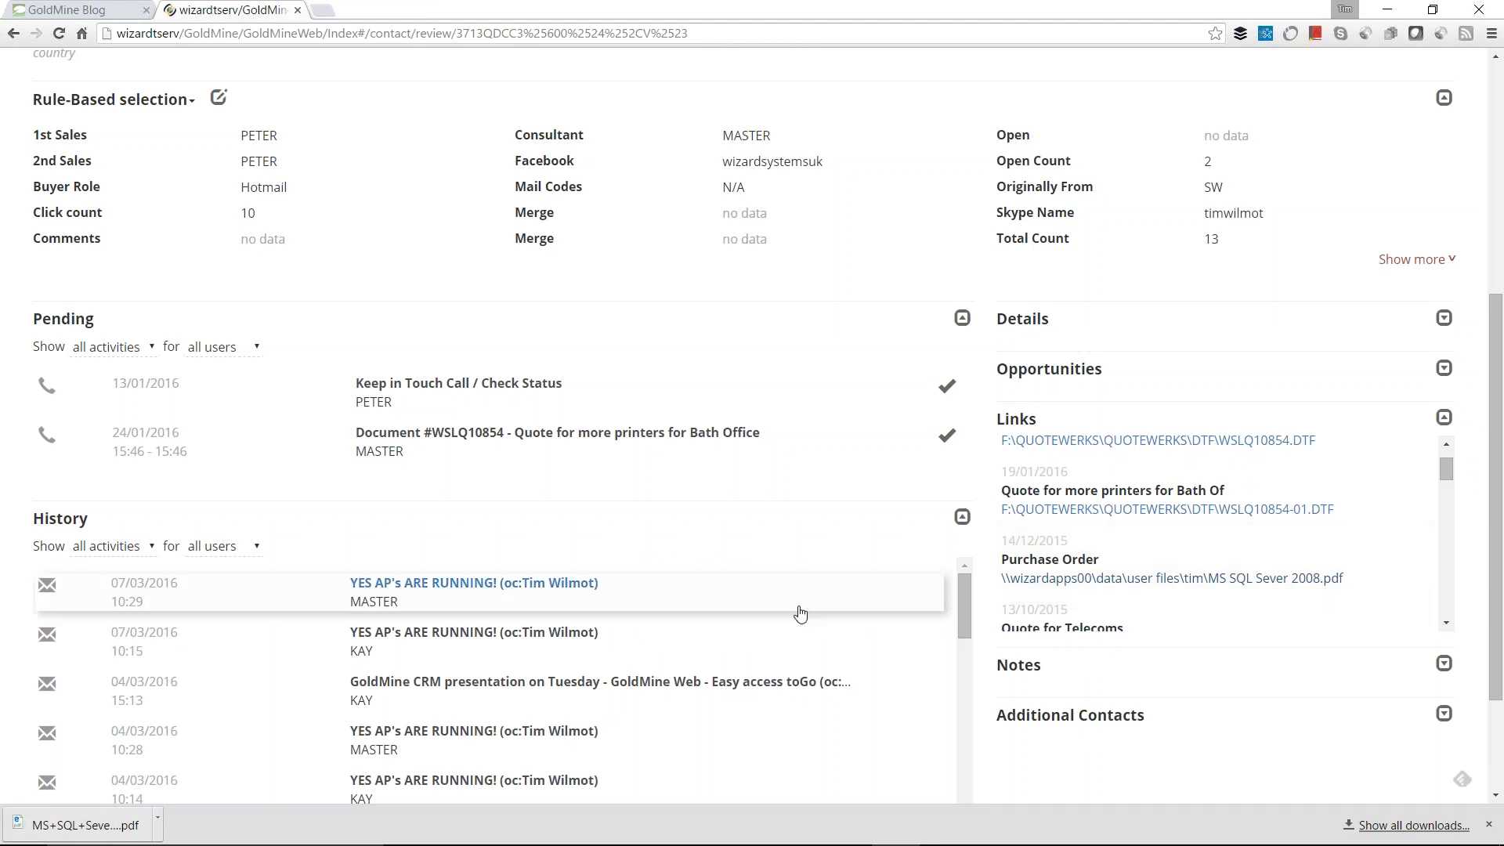
left_click(82, 827)
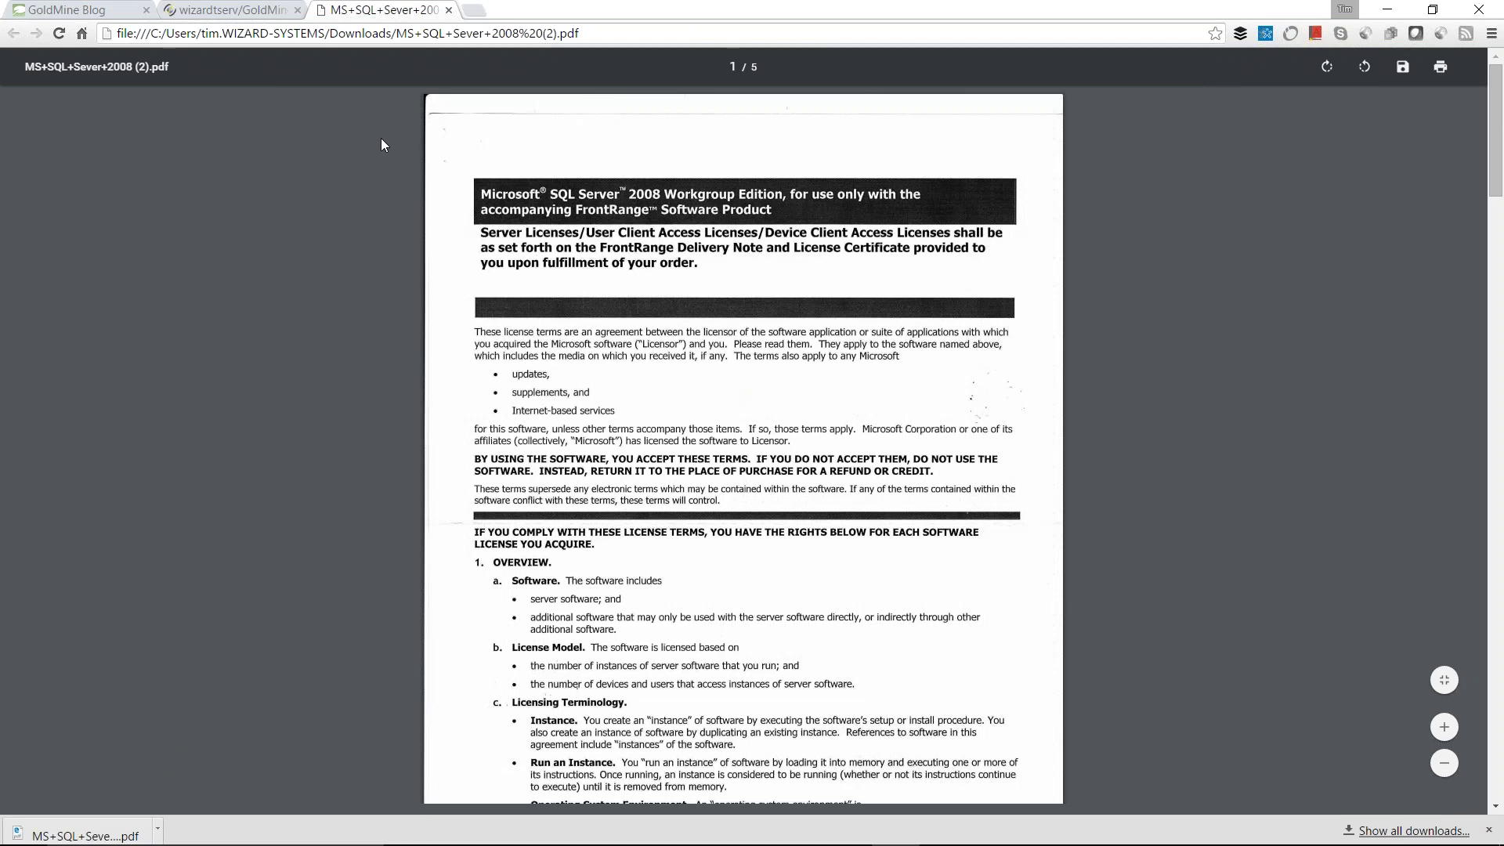
Step: Switch from the PDF tab back to the wizardtserv/GoldMine contact record tab
left_click(266, 11)
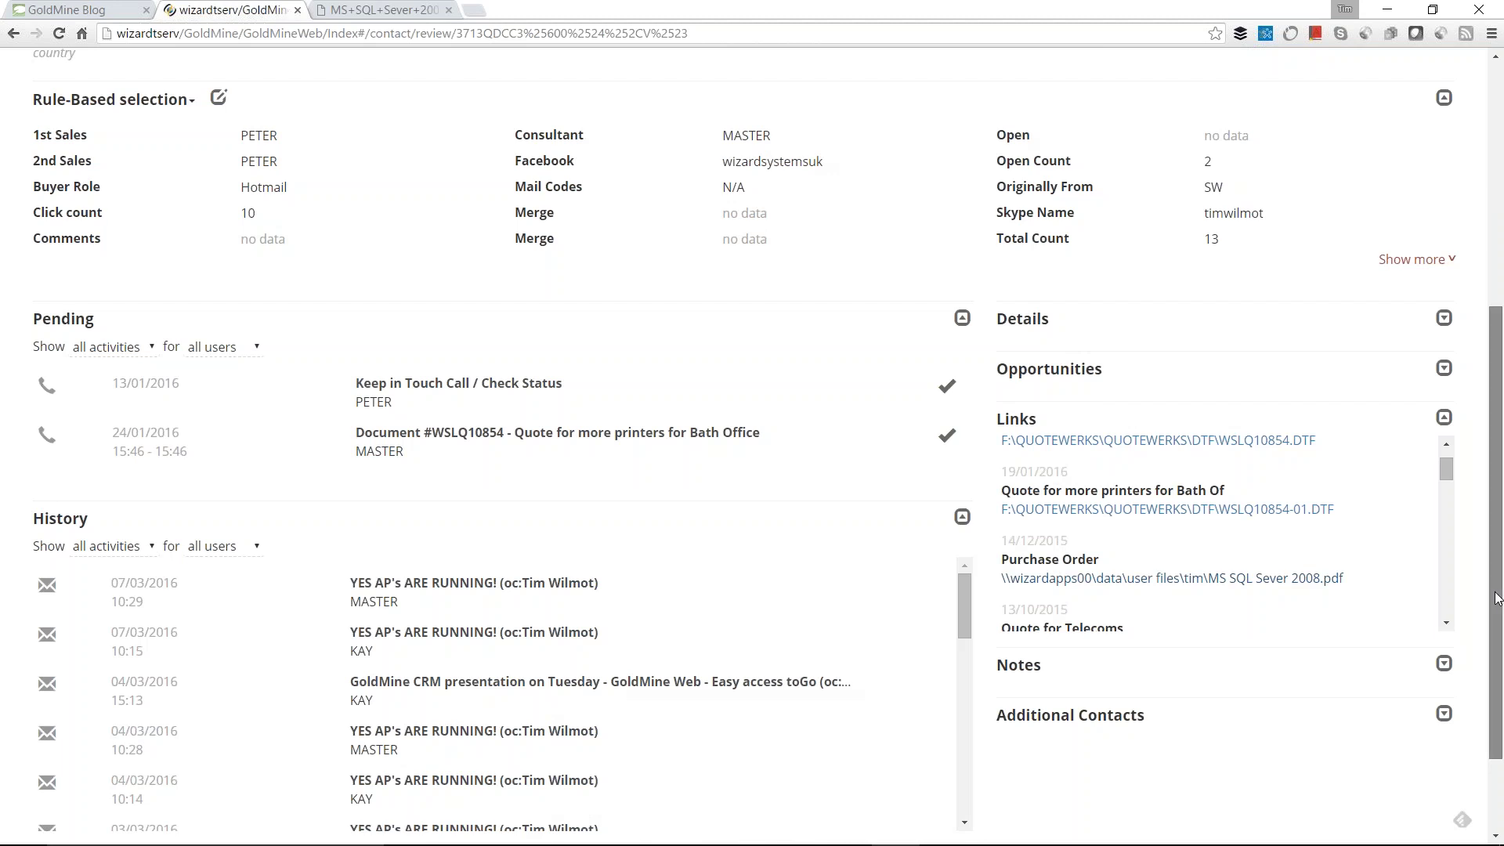
Step: Scroll back up to the contact's name, company, phone and address at the top
left_click_drag(1497, 599, 1496, 357)
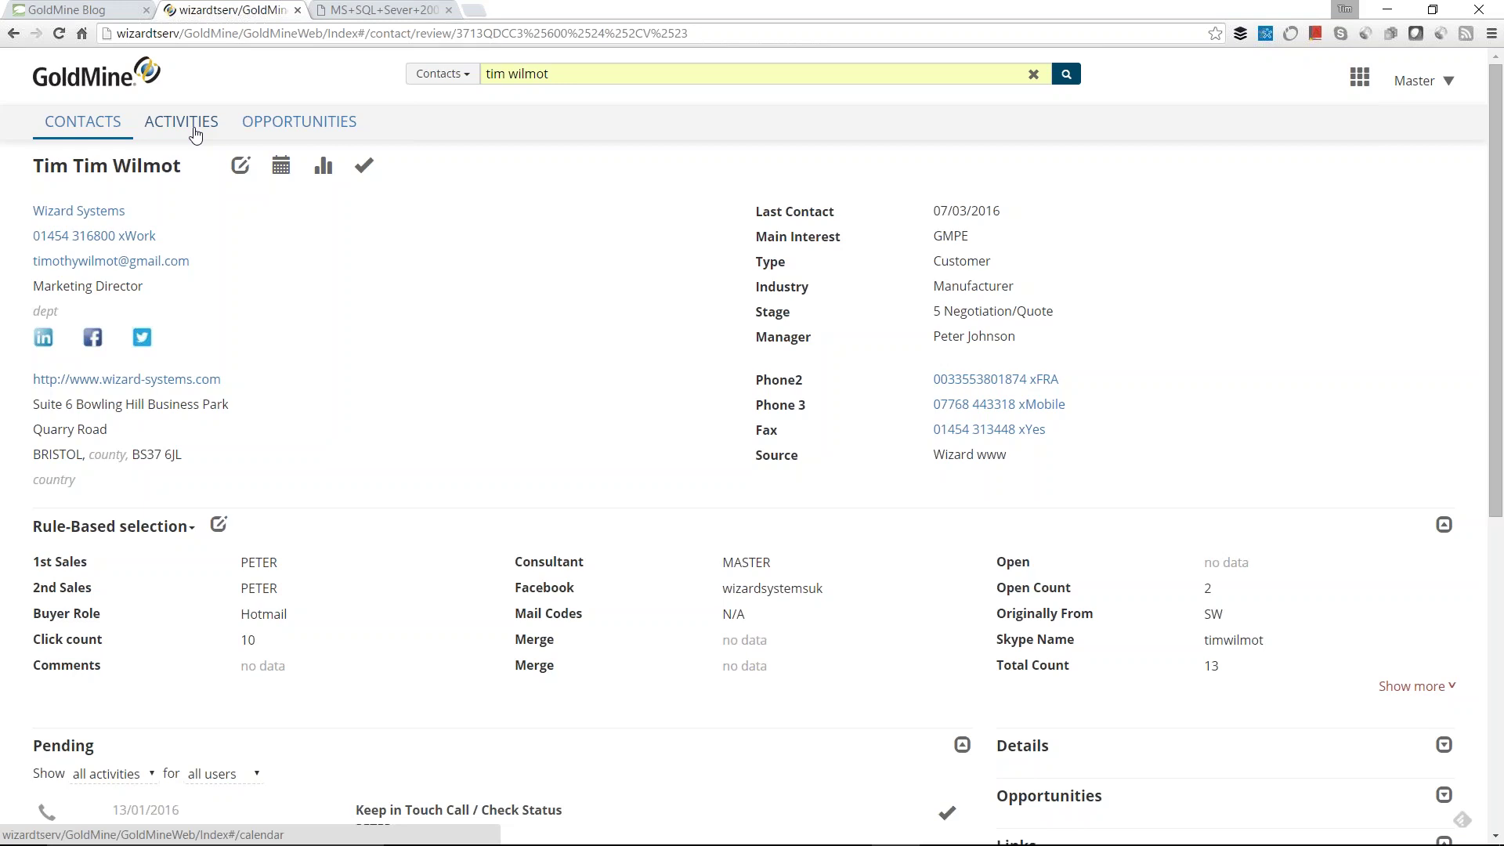
Step: Open the Activities calendar, check the activity-type and user filters, and keep MASTER selected
left_click(194, 131)
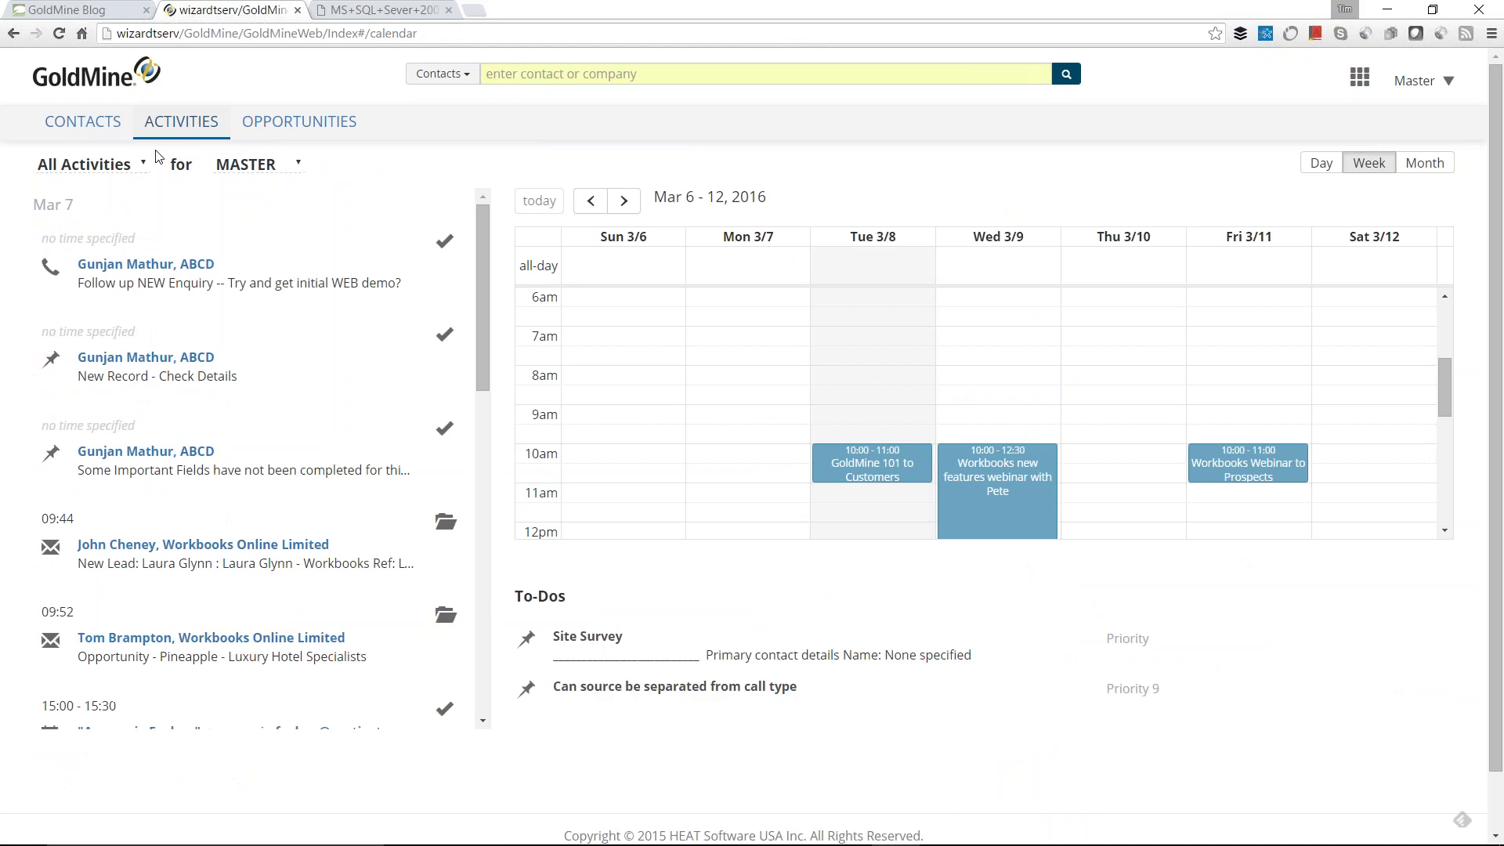
left_click(144, 168)
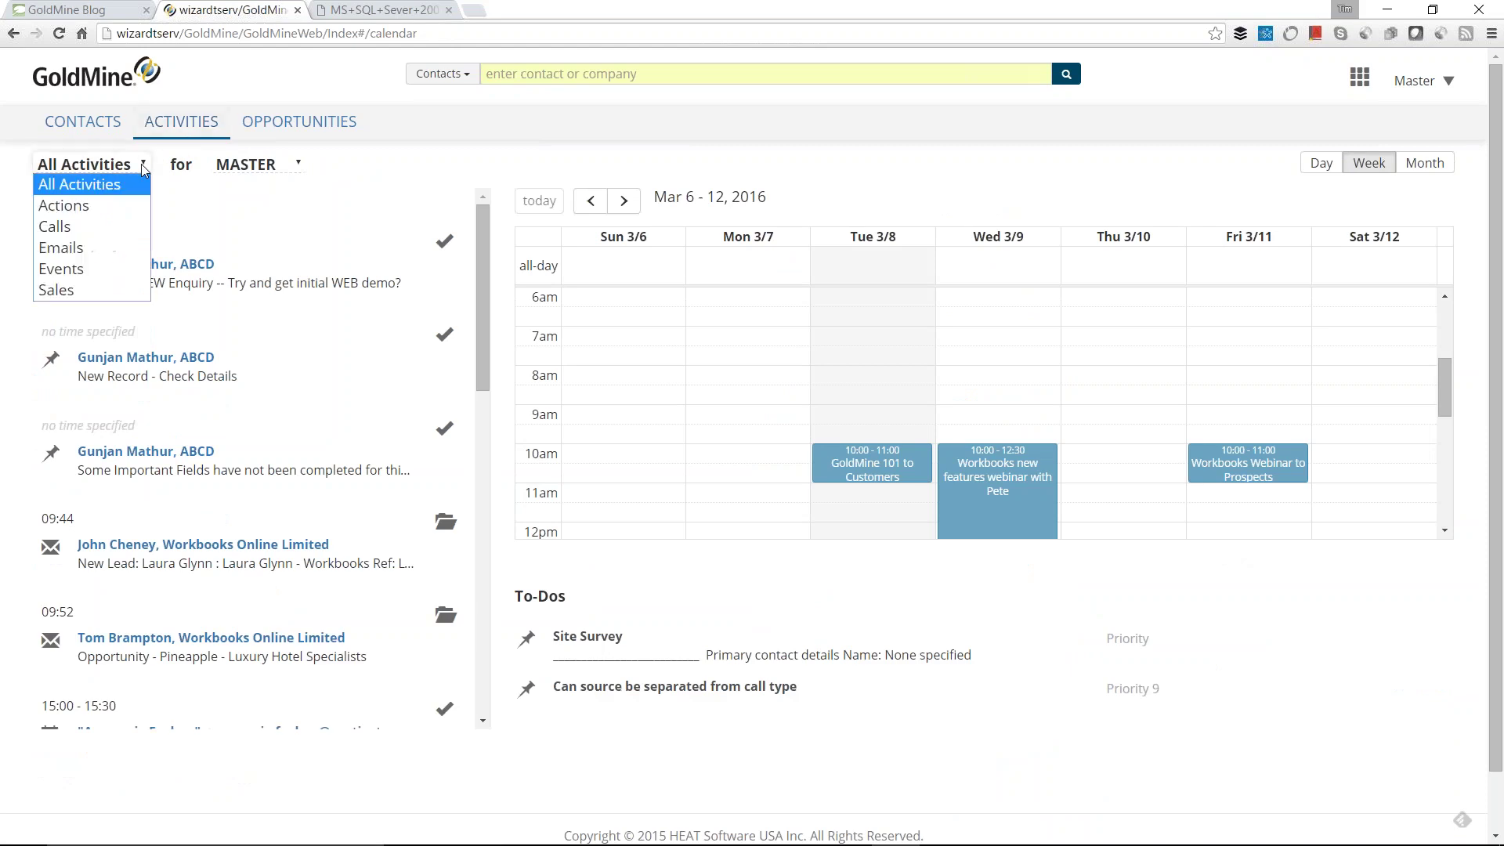
left_click(285, 166)
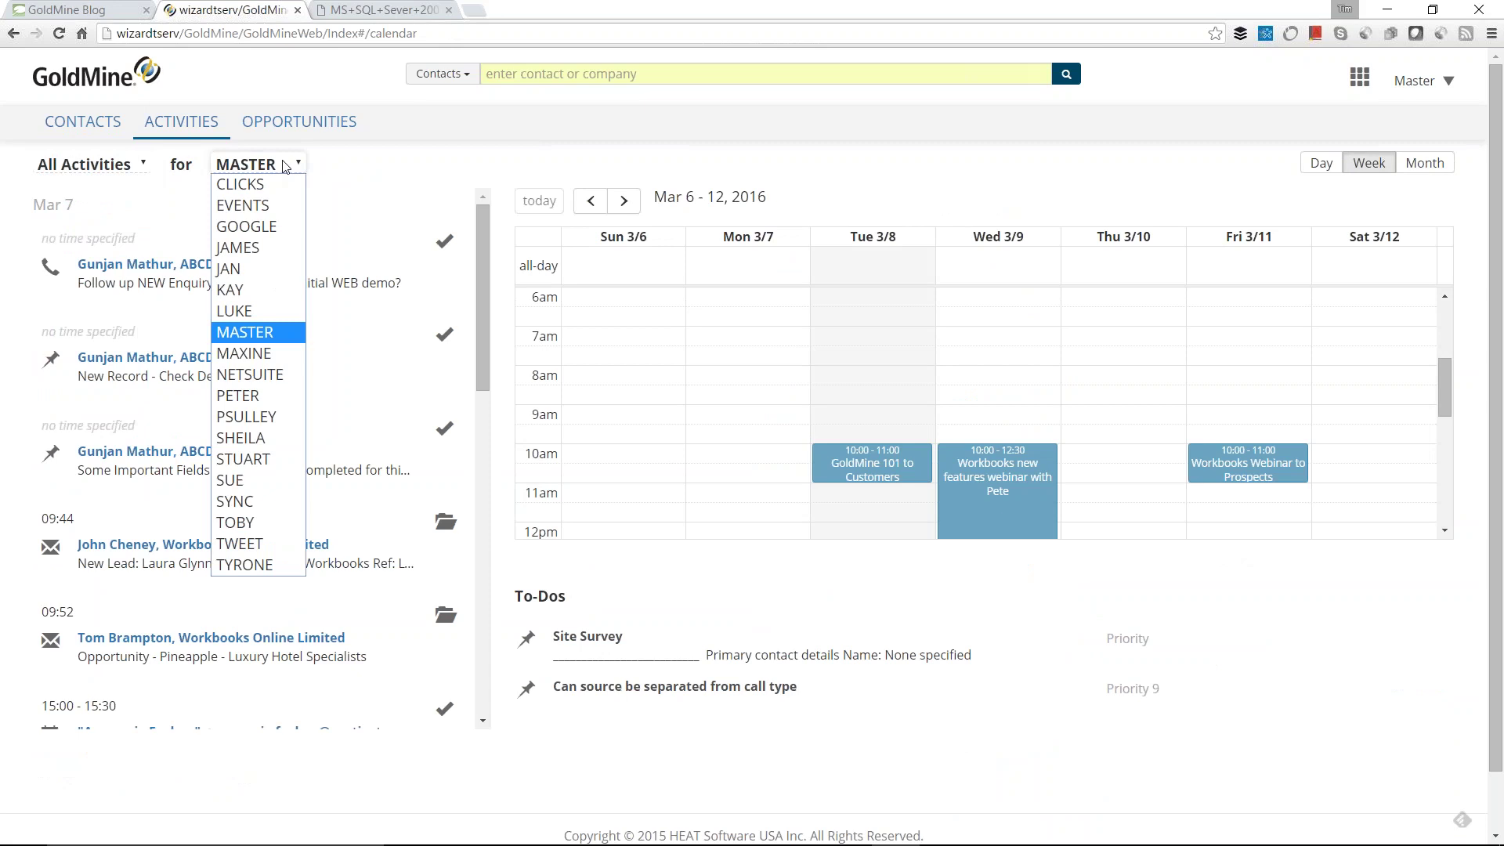
left_click(352, 186)
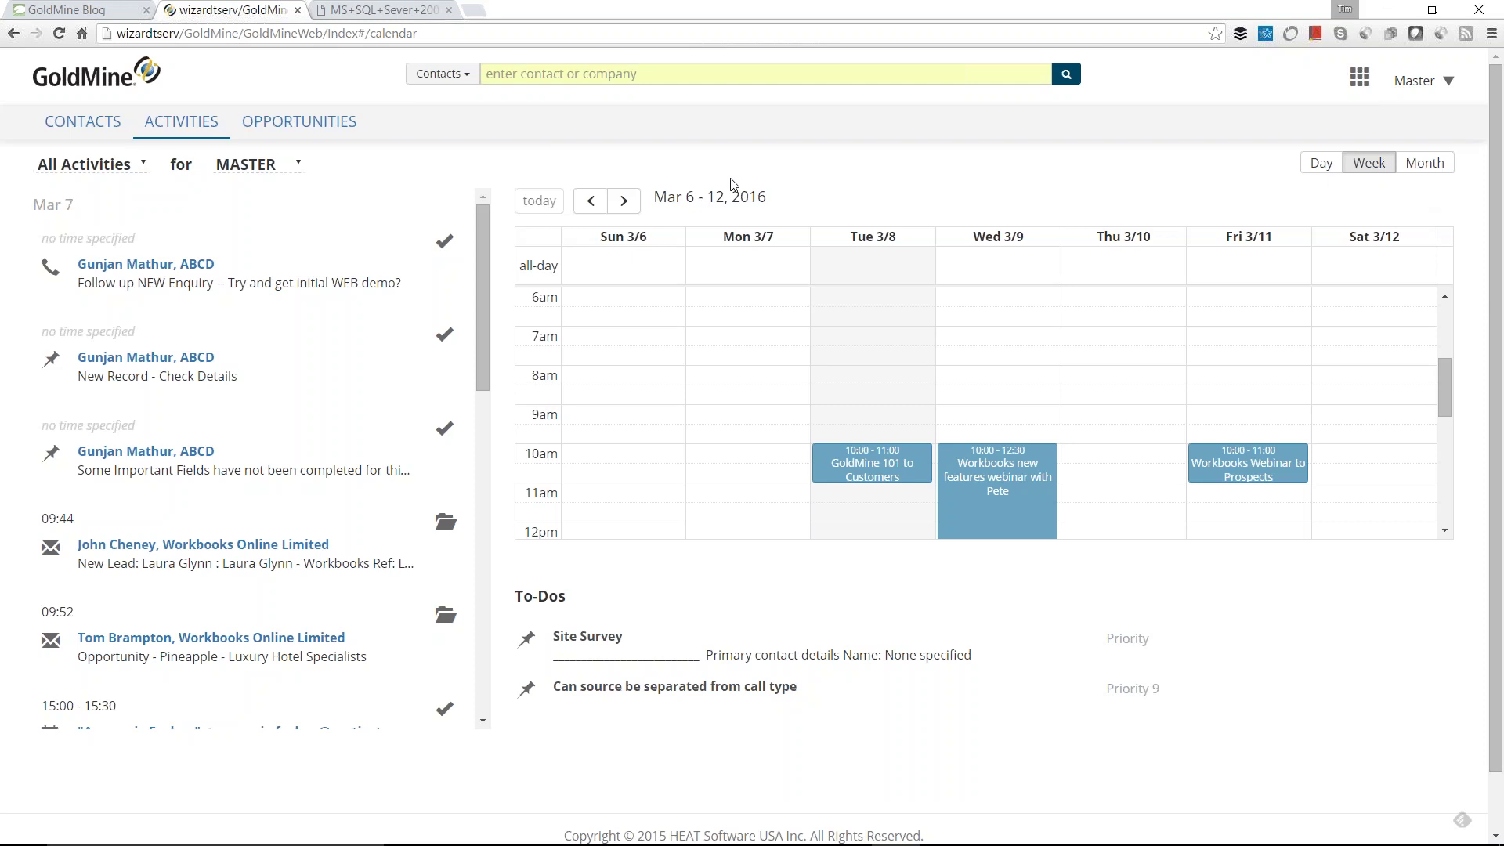
Step: Open the Aircraft Commerce contact record from its link in the opportunities list
left_click(314, 125)
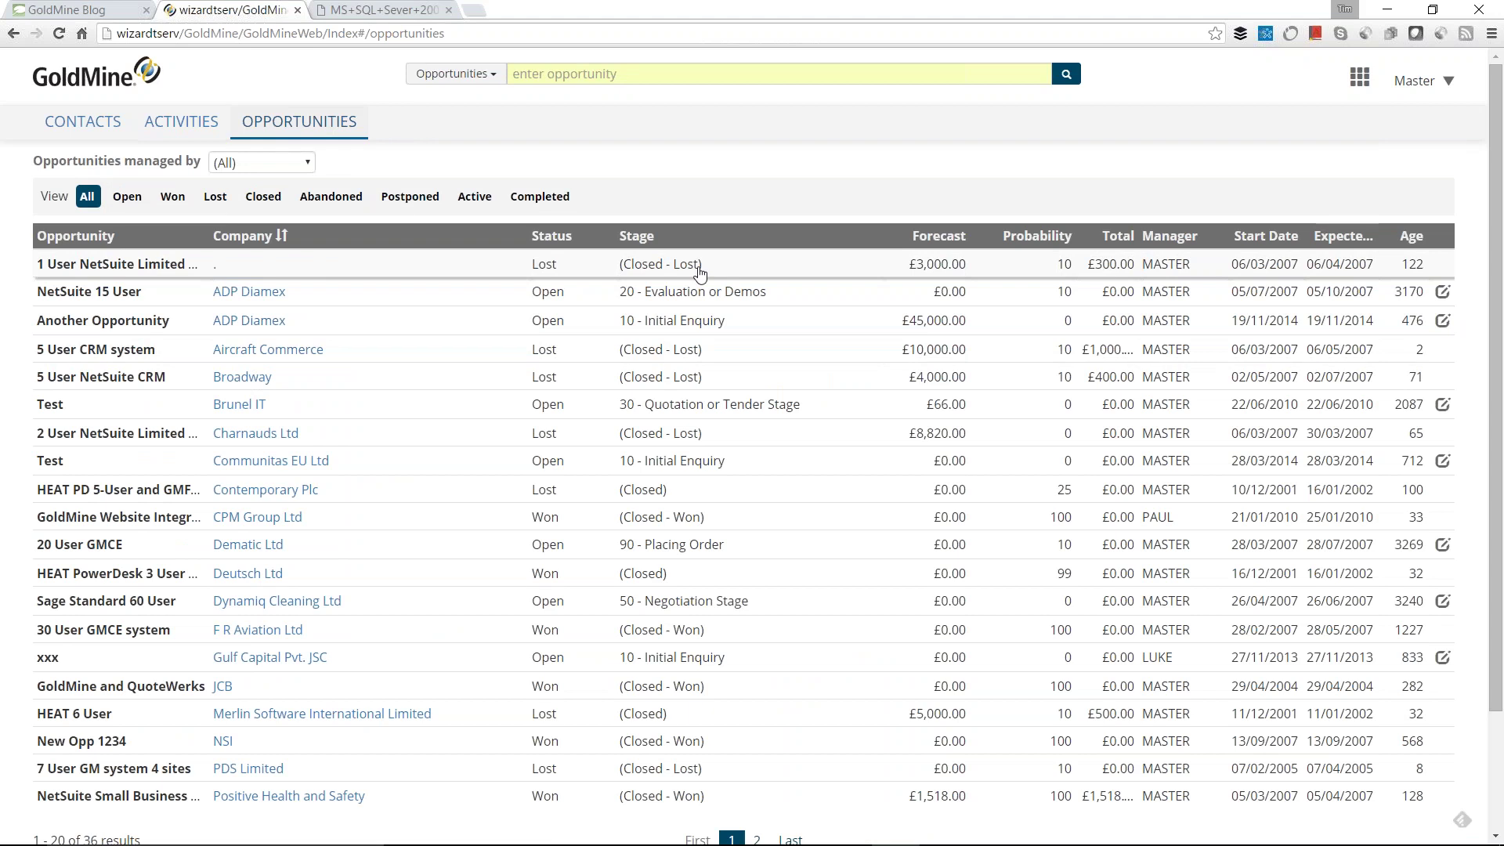
left_click(269, 350)
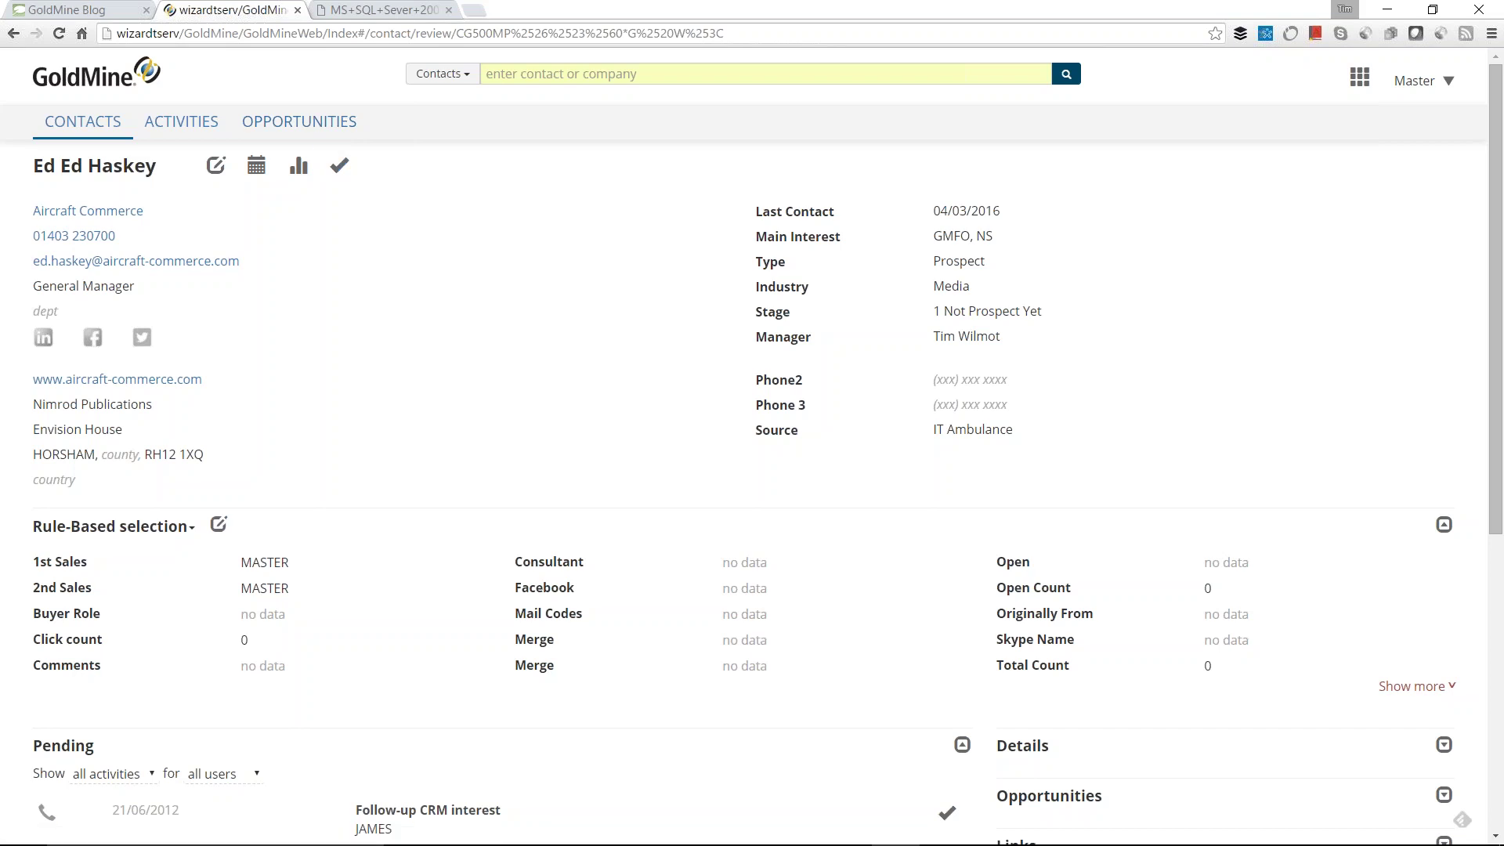
Step: Open the '5 User CRM system' opportunity from the opportunities list
left_click(279, 126)
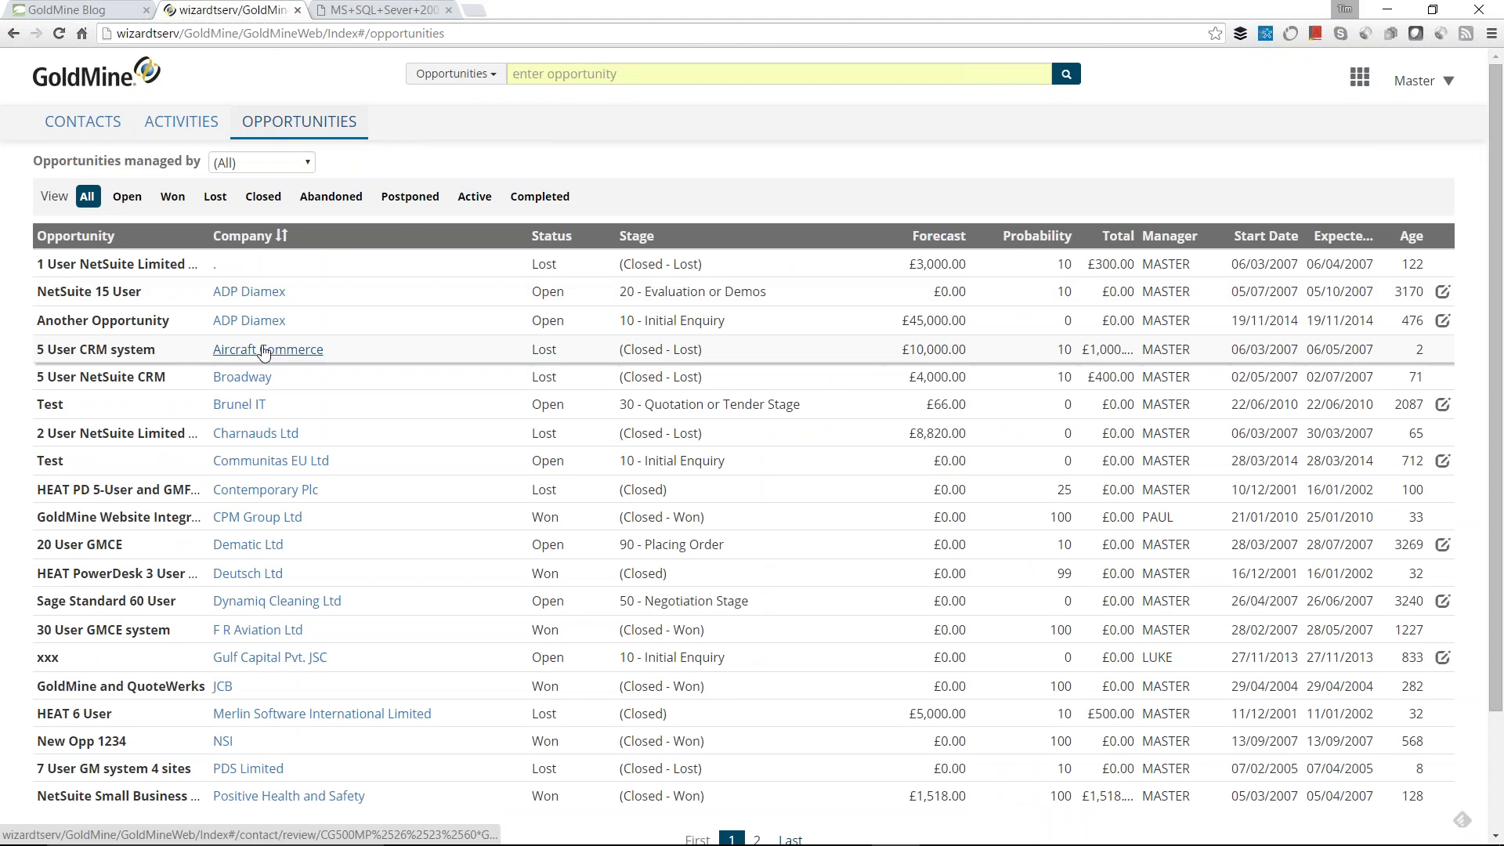
left_click(141, 351)
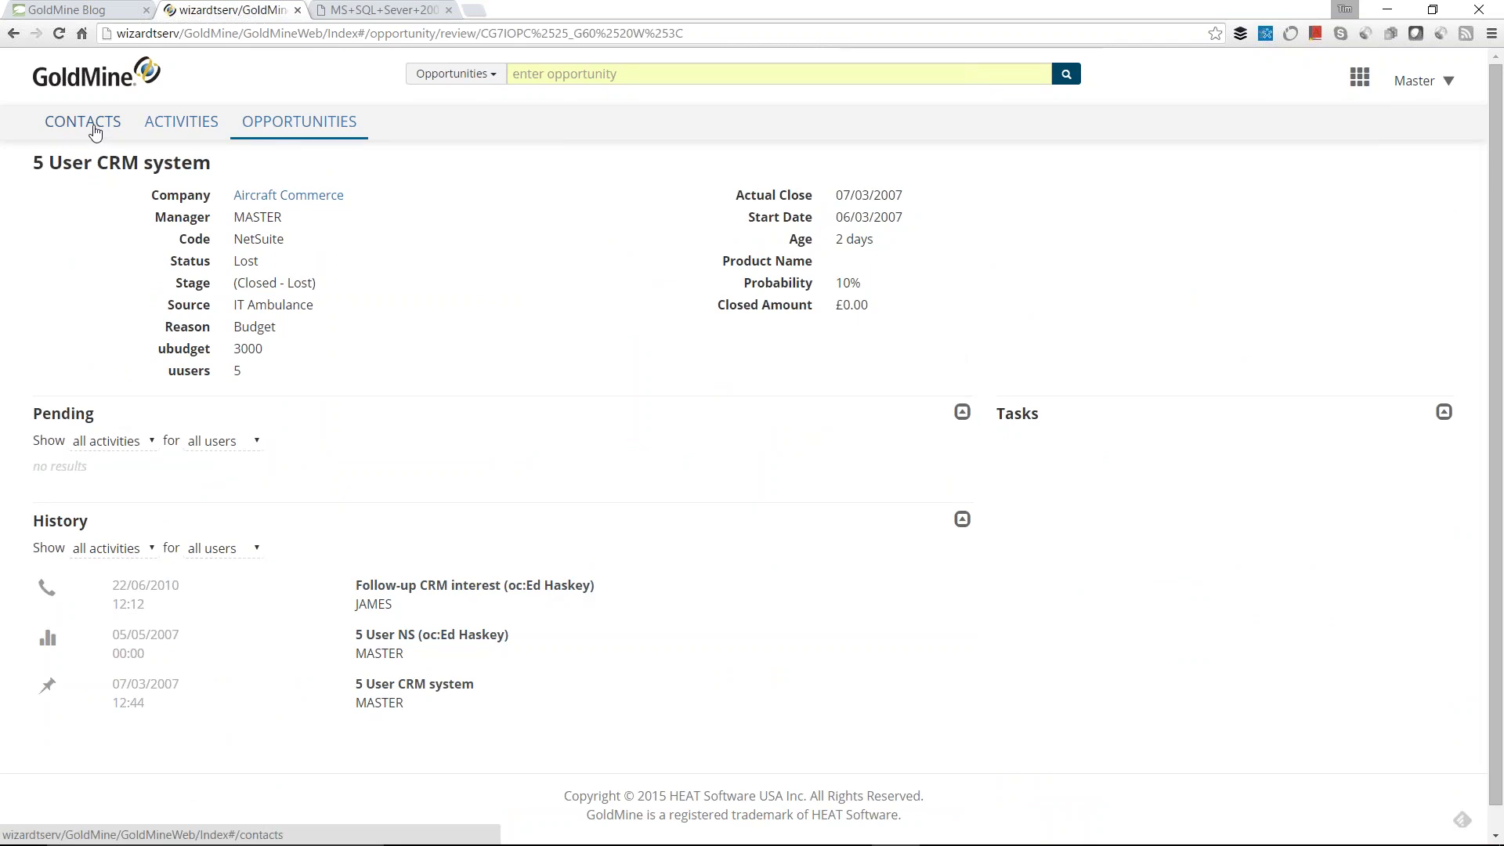
Step: Cycle through the Contacts, Activities and Opportunities tabs
left_click(95, 132)
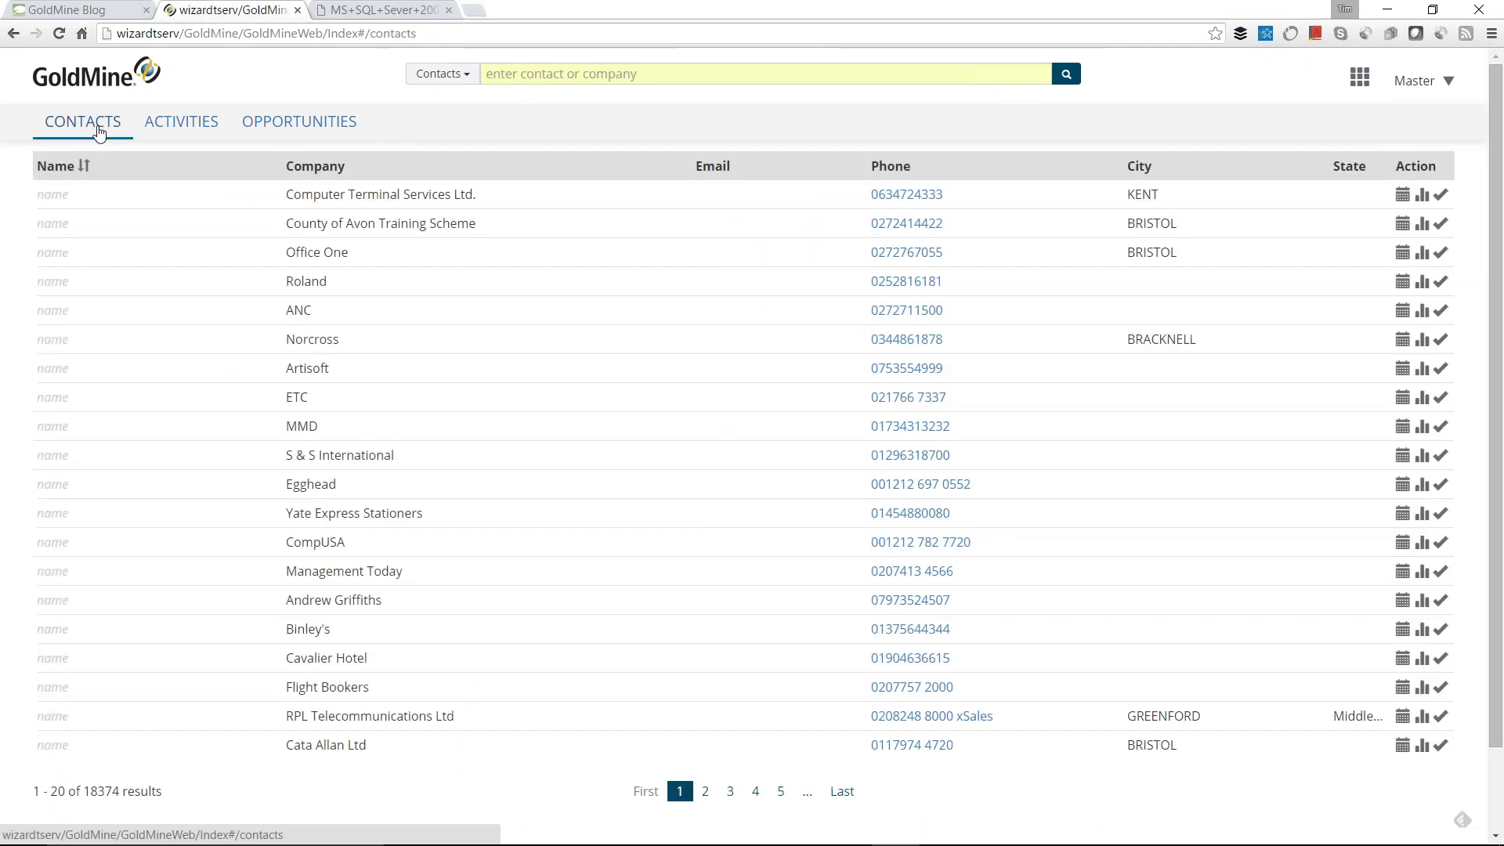
left_click(184, 129)
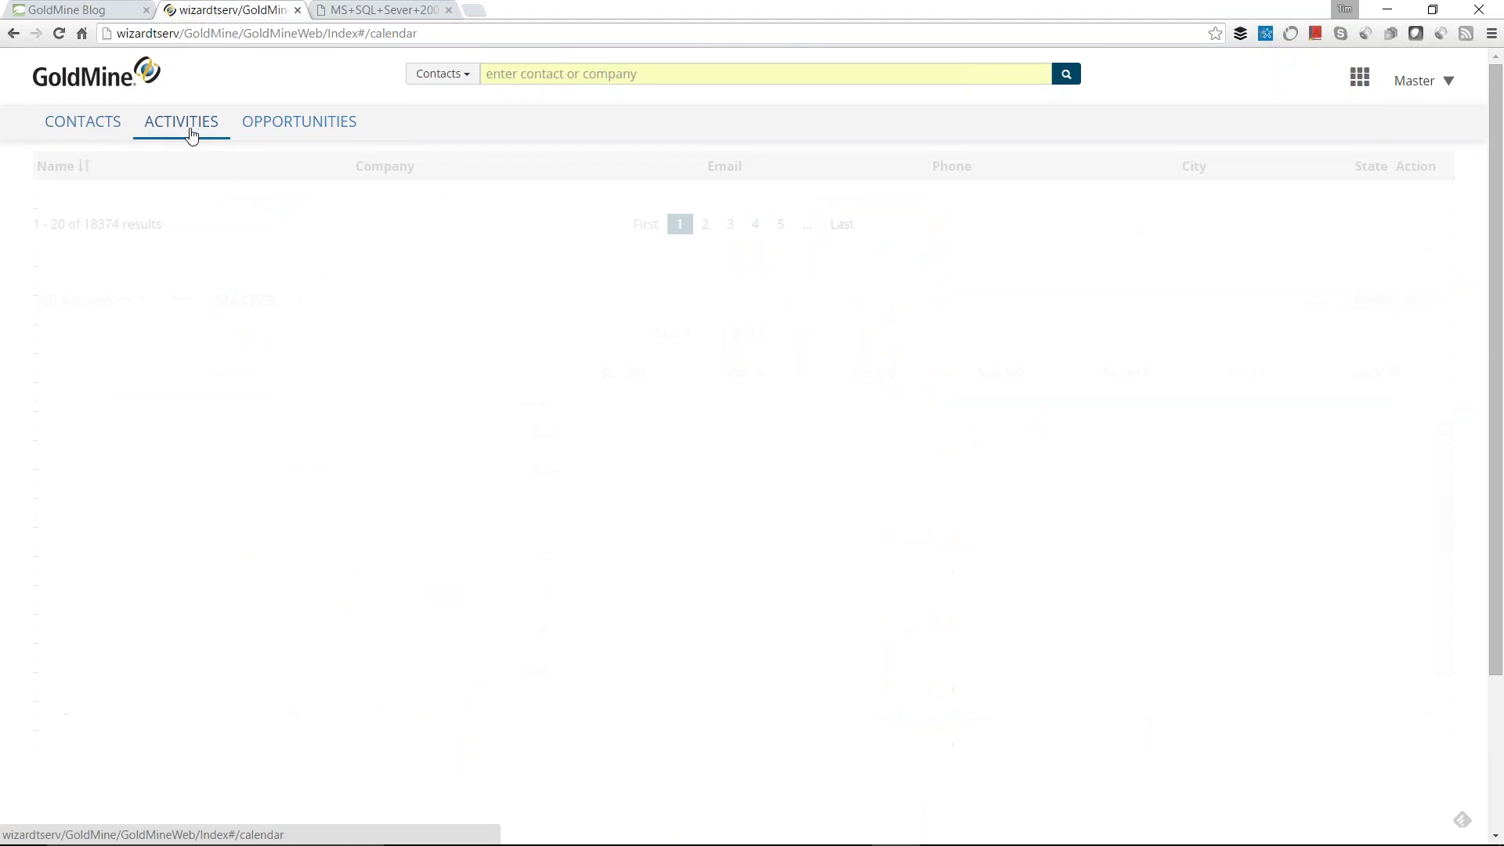
left_click(286, 132)
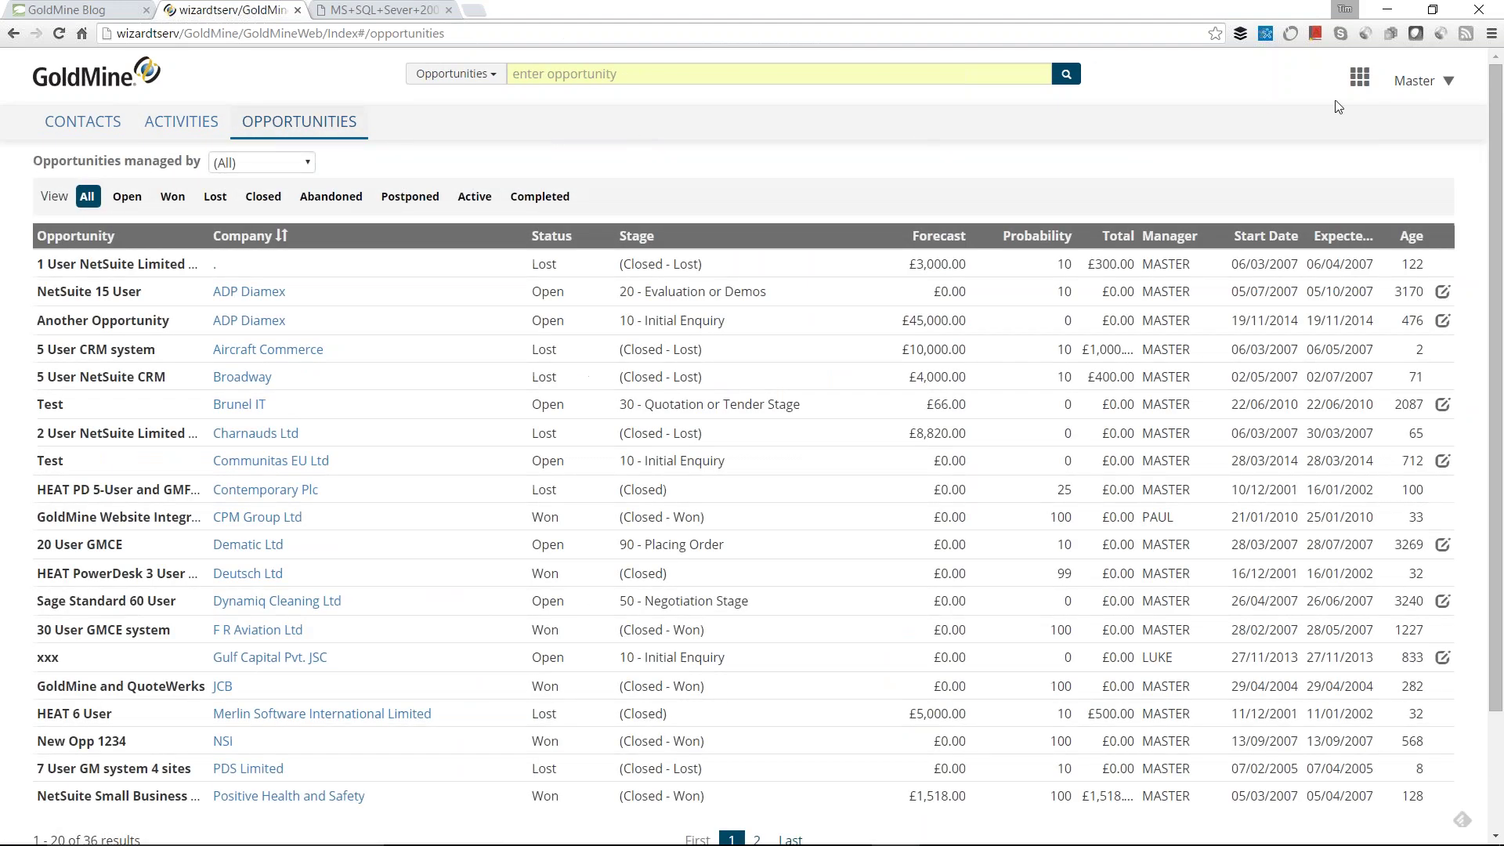
Step: View the full-screen app menu, close it, then switch to the 'Keep Calm It's Question Time' slide show
left_click(1361, 77)
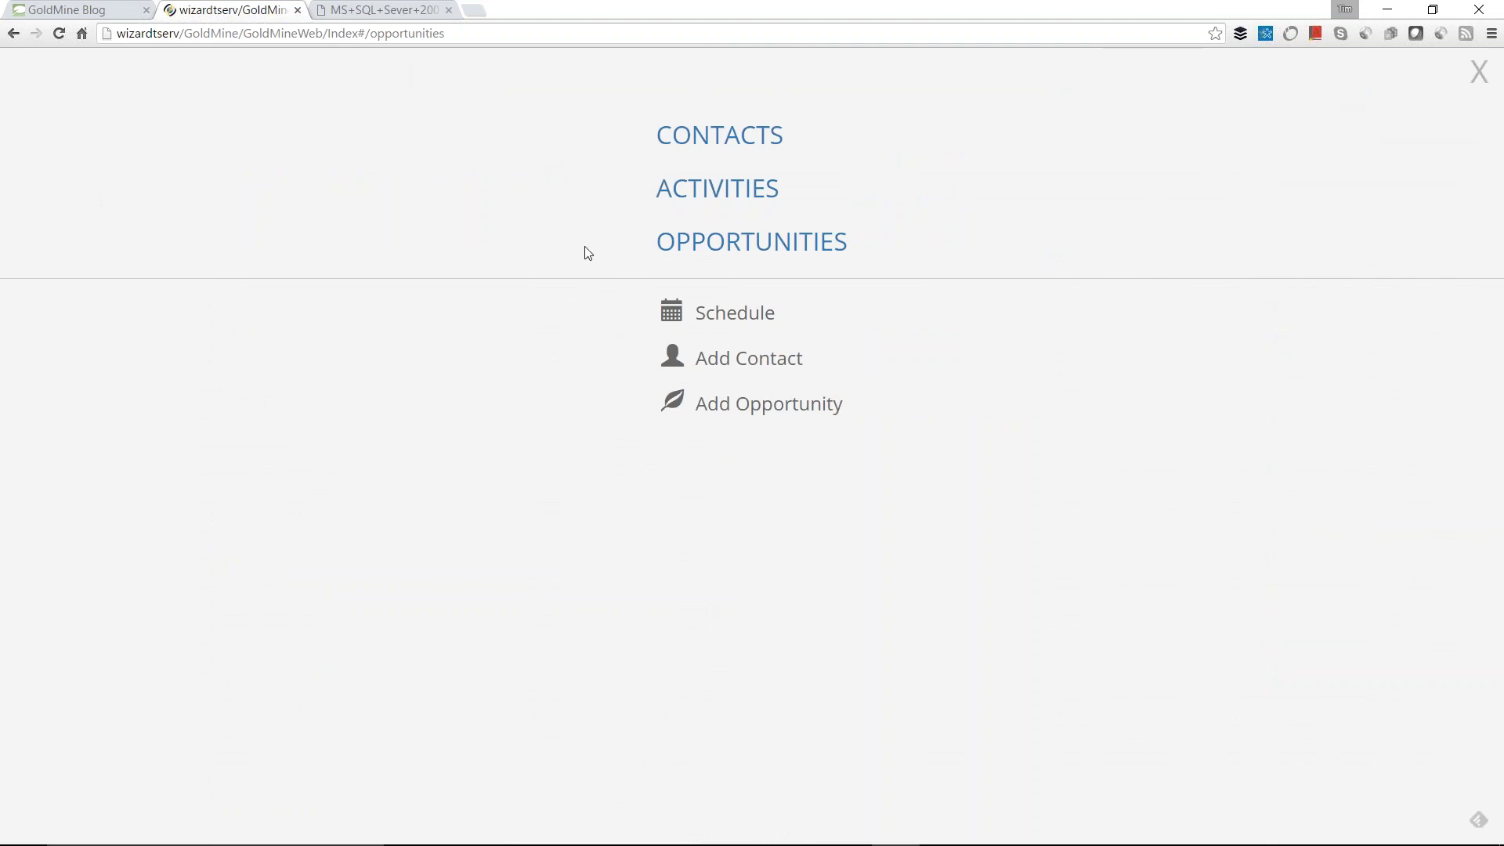
left_click(1478, 78)
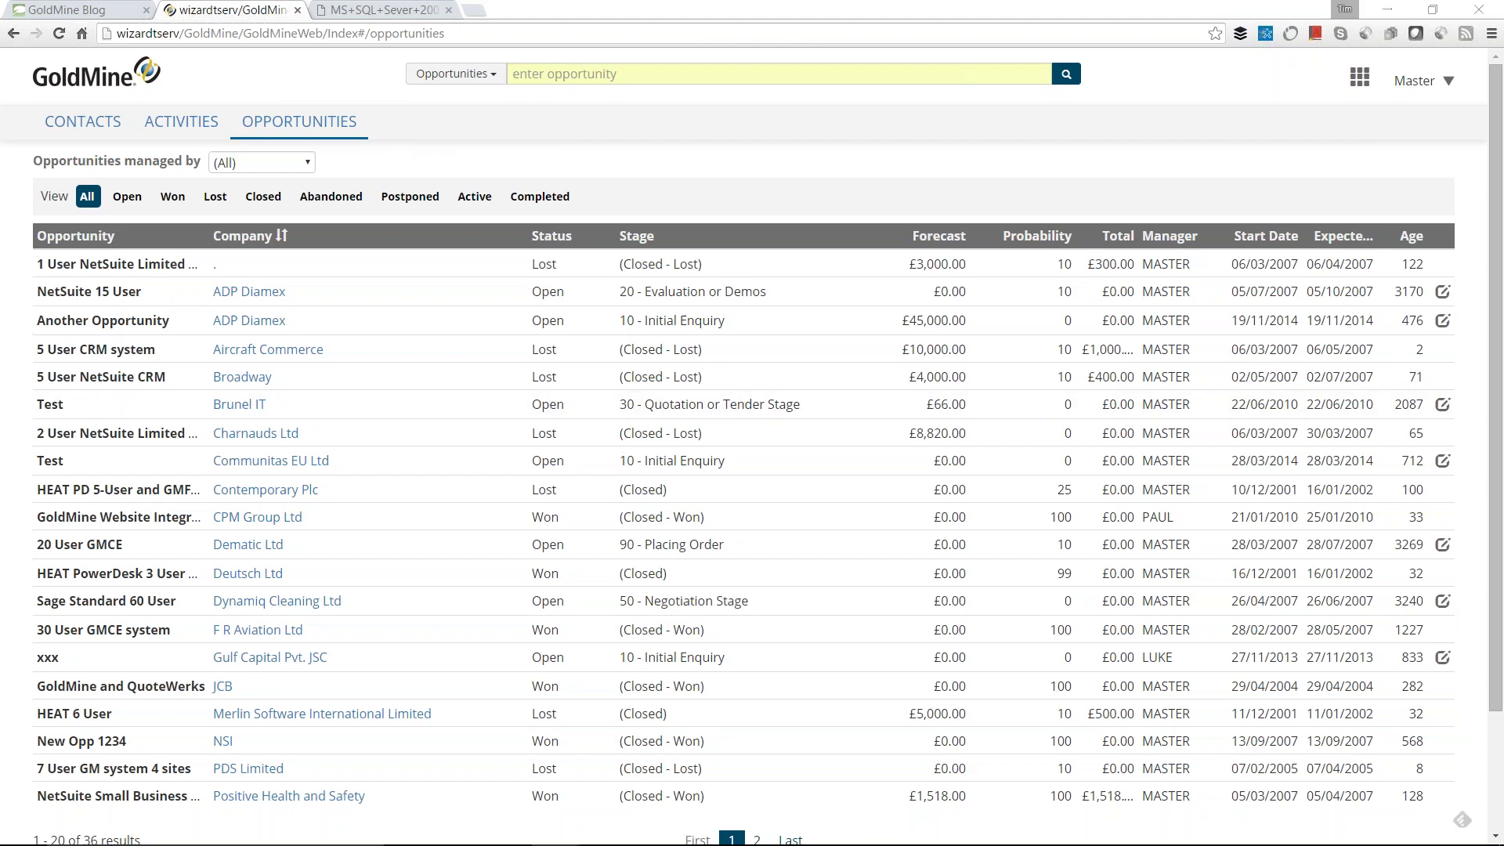
key("alt+Tab")
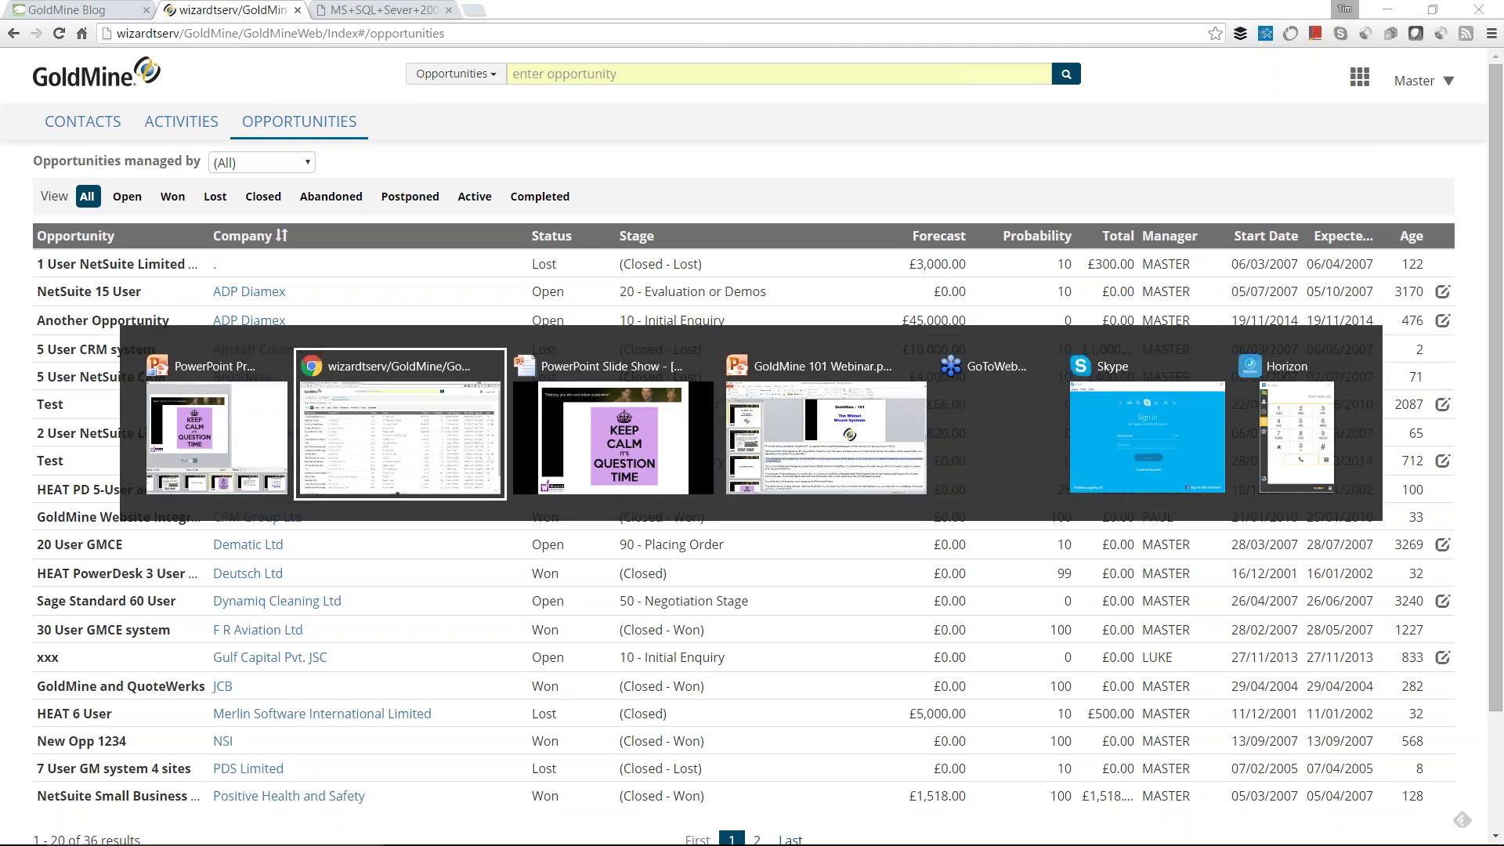
key("alt+Tab")
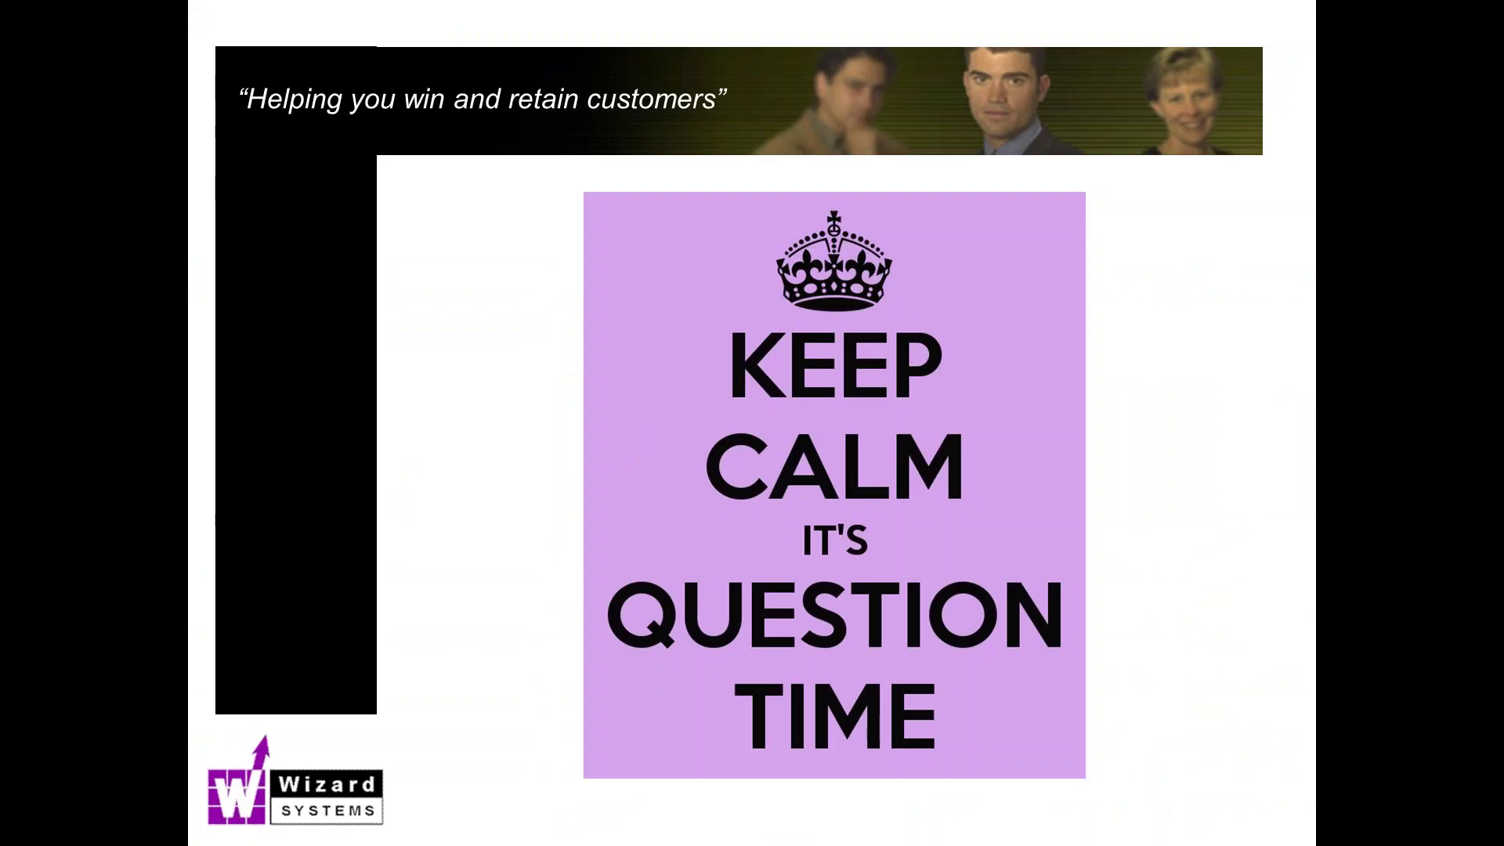